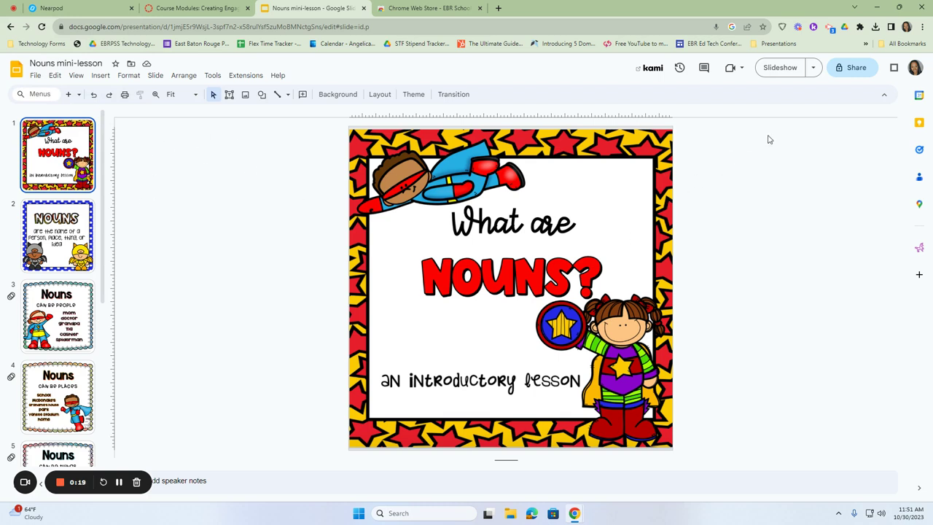
Review the lesson's slides from the noun definition through to the "Let's Sort Nouns!" activity
click(56, 227)
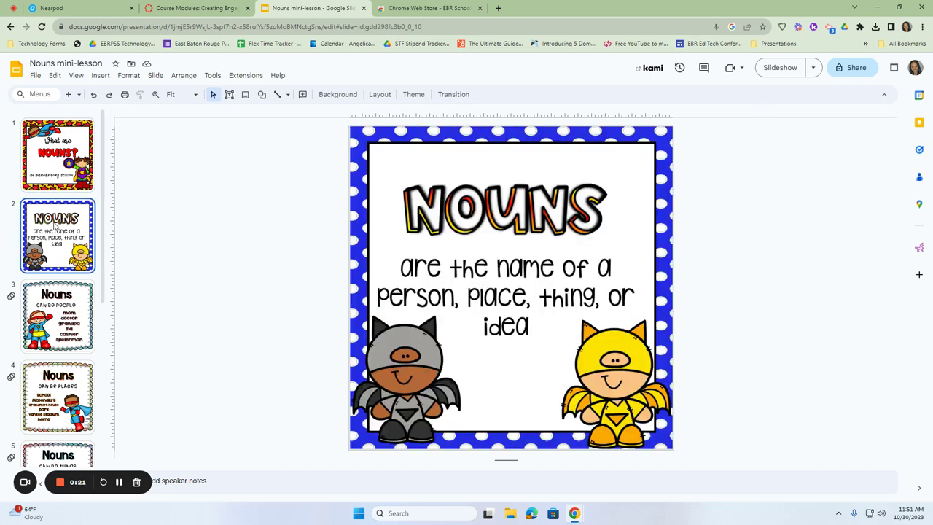
click(55, 300)
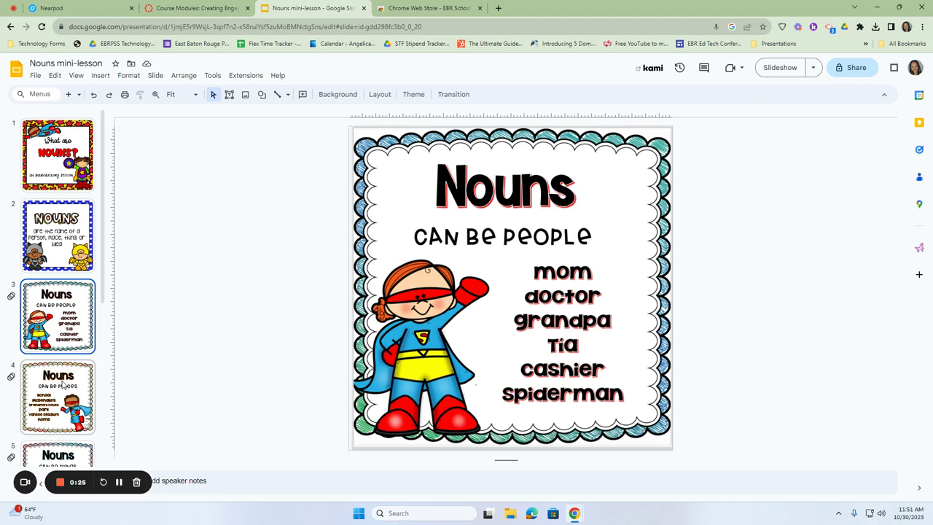
scroll(73, 328, down, 2)
scroll(77, 335, down, 2)
click(75, 356)
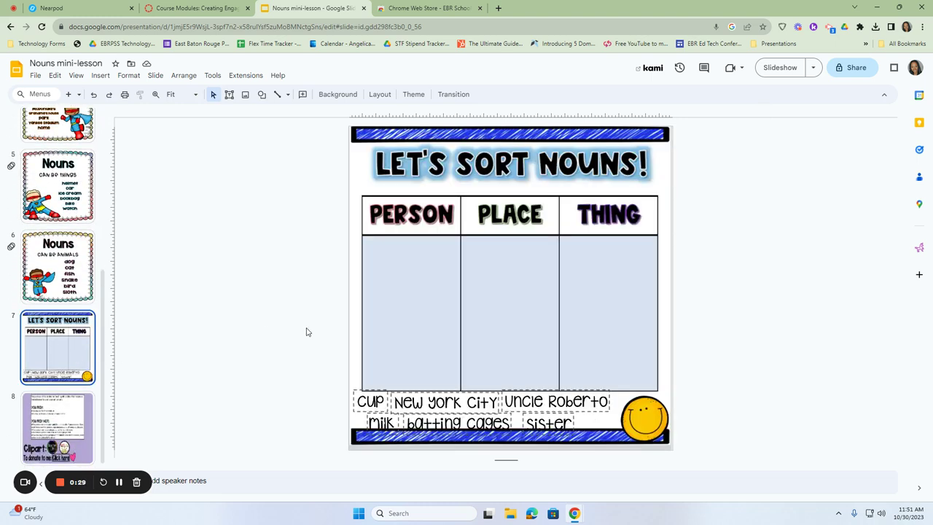
Try sorting "cup" under Thing and "New York City" under Place, and return both words to the word bank
drag(371, 403, 582, 251)
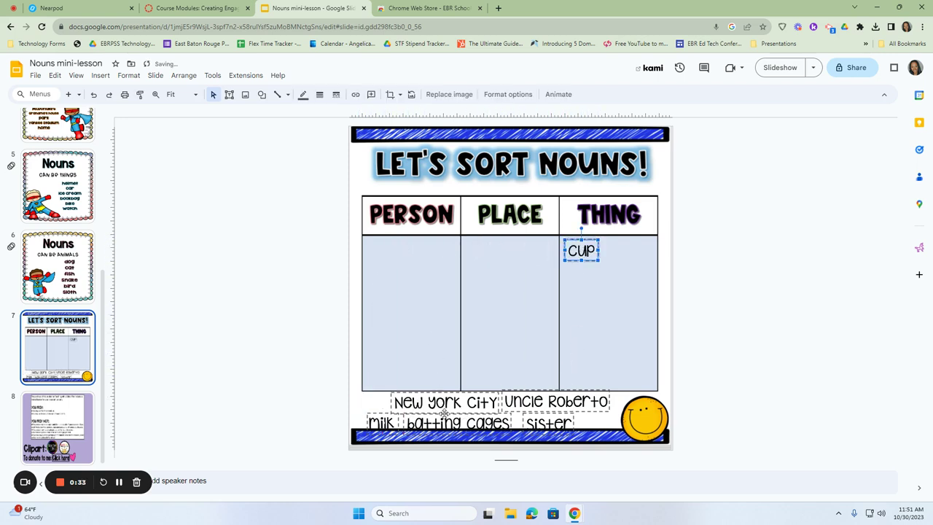
click(437, 406)
drag(438, 410, 504, 258)
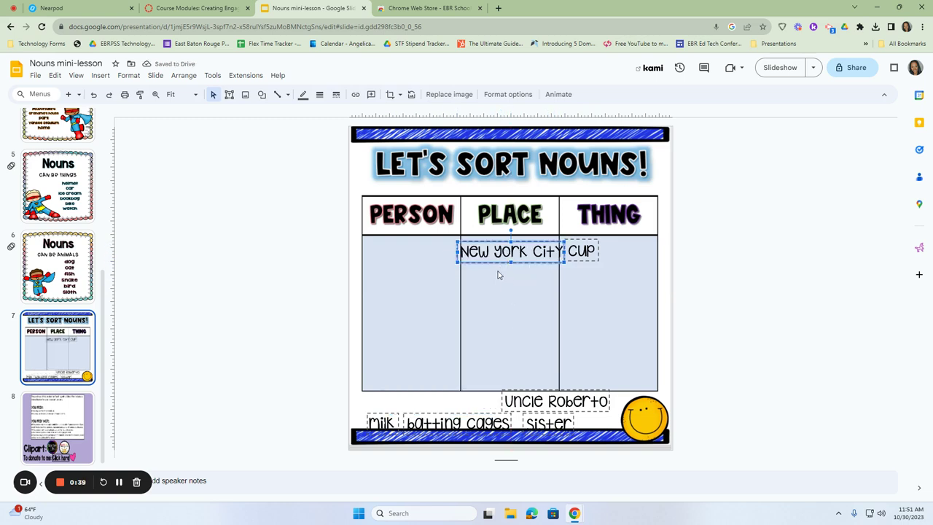
drag(509, 270, 444, 392)
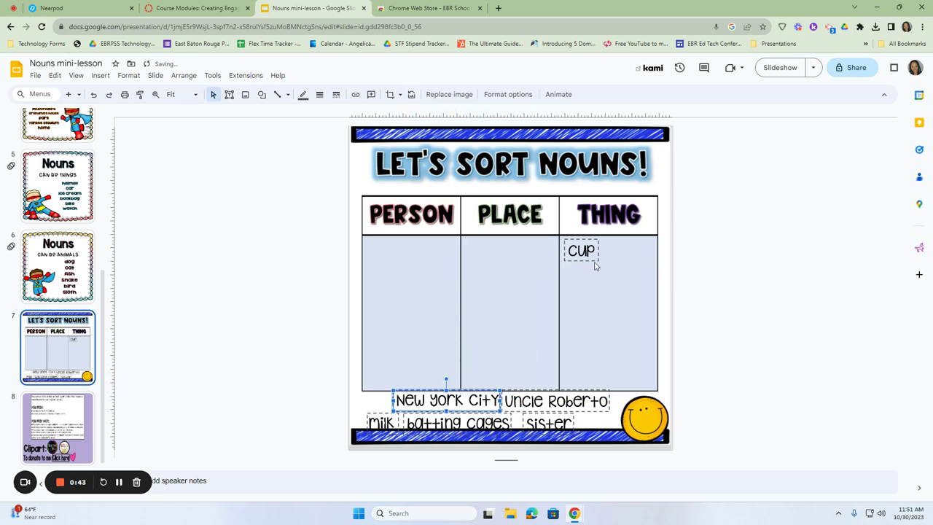
drag(458, 343, 374, 400)
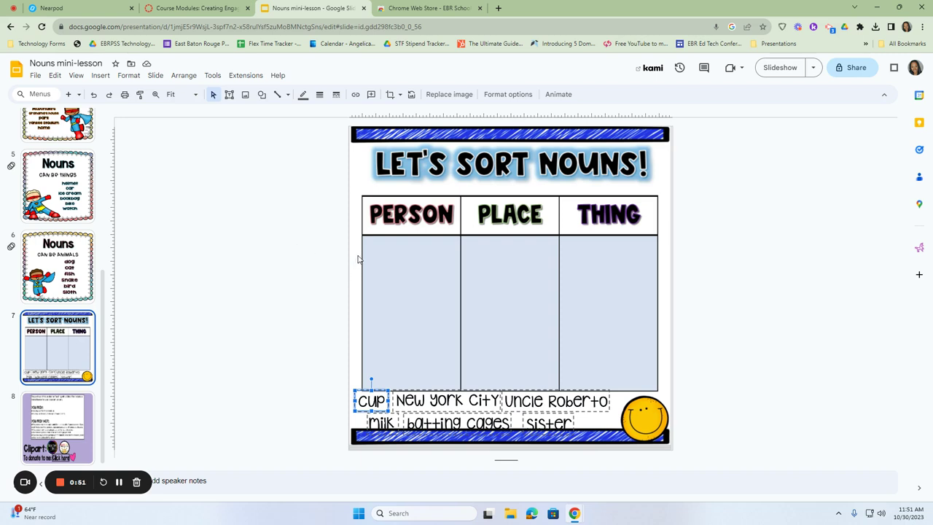
scroll(51, 274, up, 2)
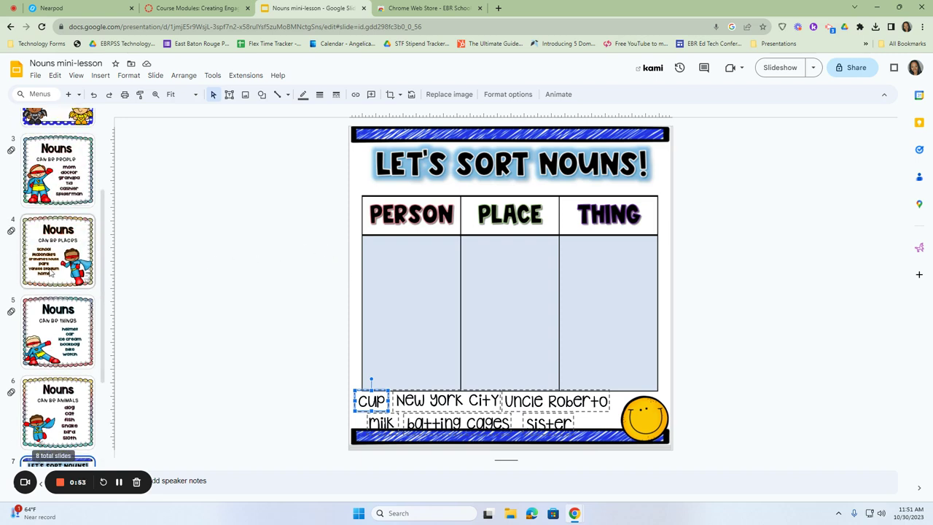
click(238, 77)
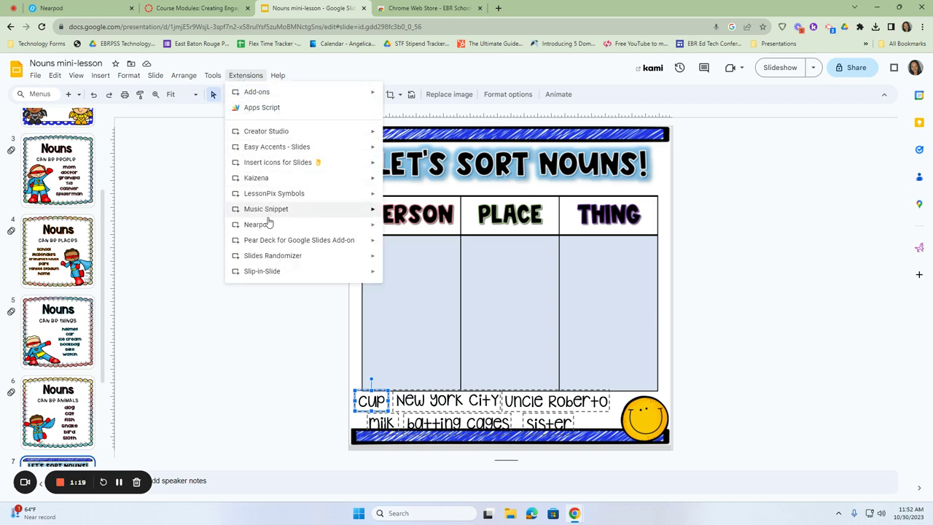
mouse_move(268, 224)
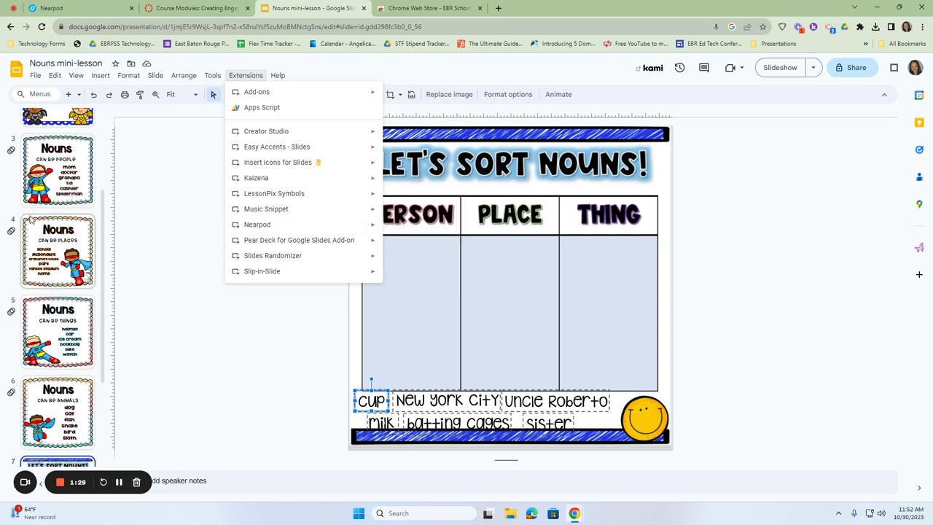
click(33, 205)
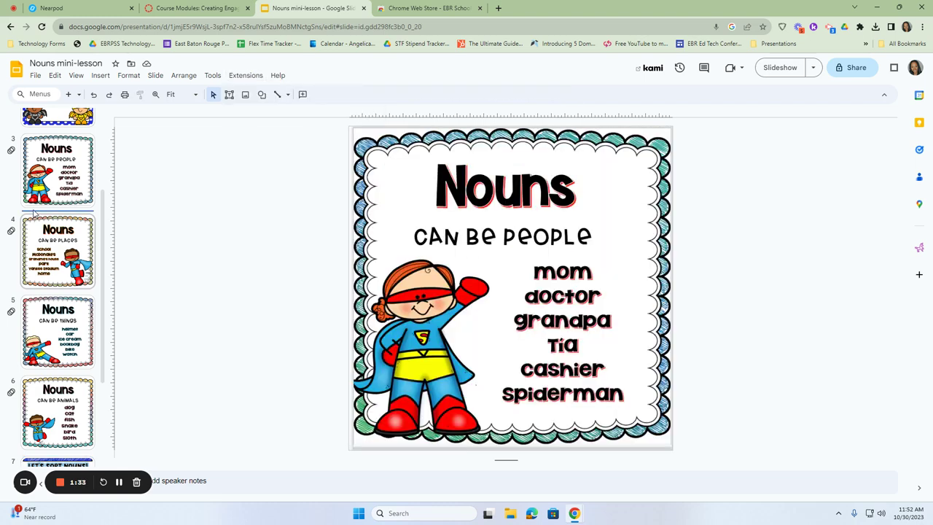
scroll(52, 247, up, 2)
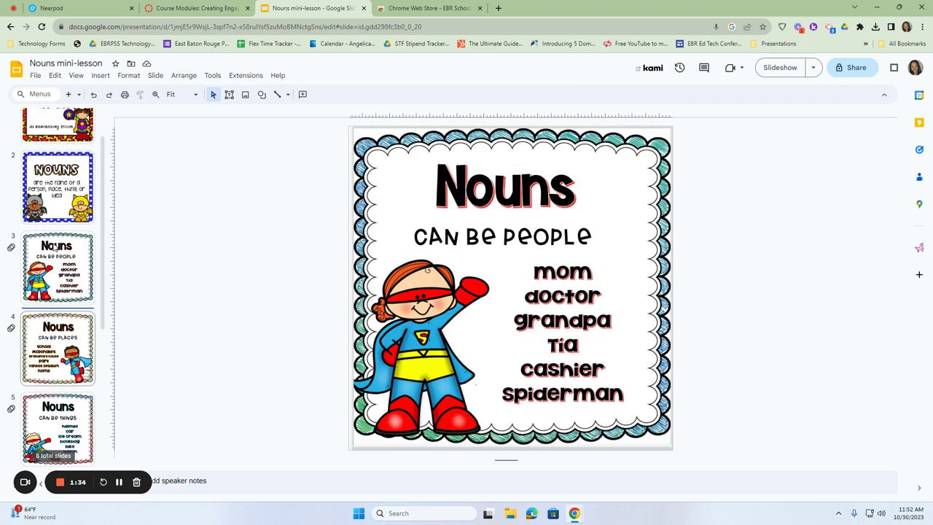
click(49, 174)
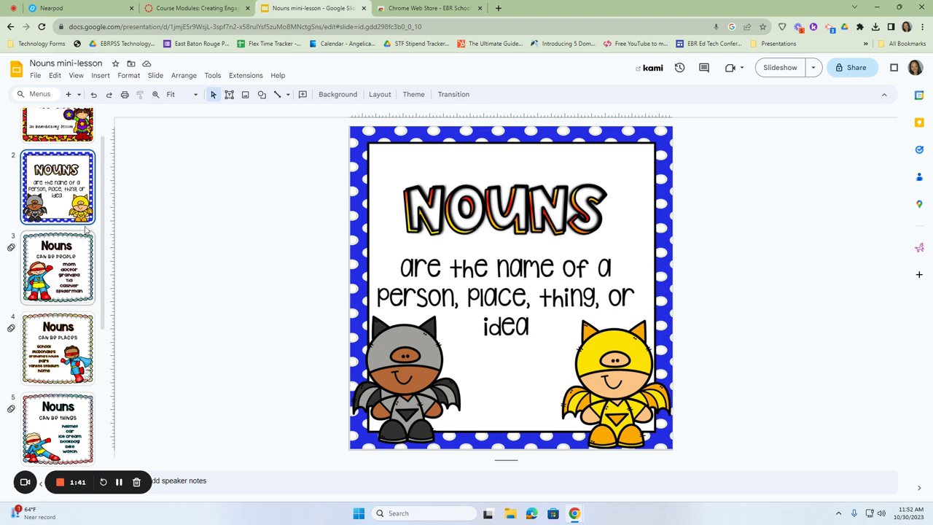
Select the "Nouns can be people" slide and open the Nearpod add-on
click(69, 275)
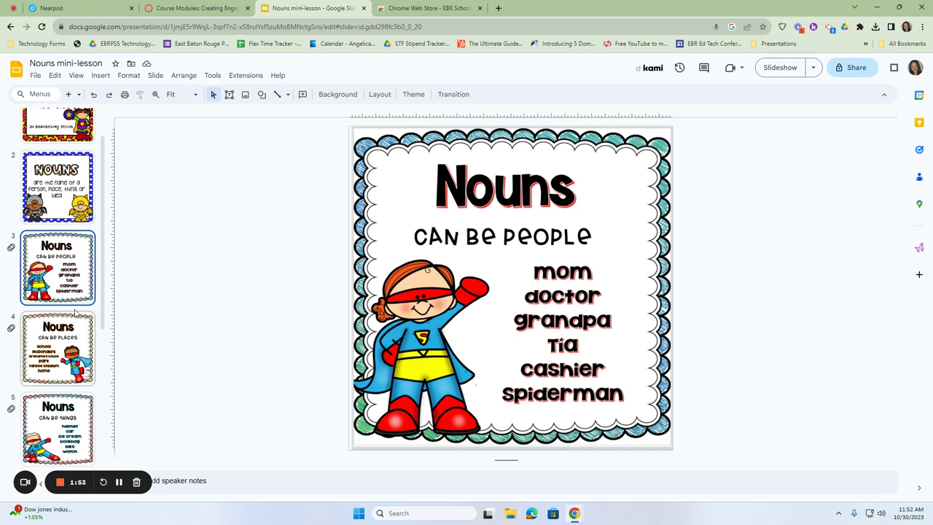
click(242, 75)
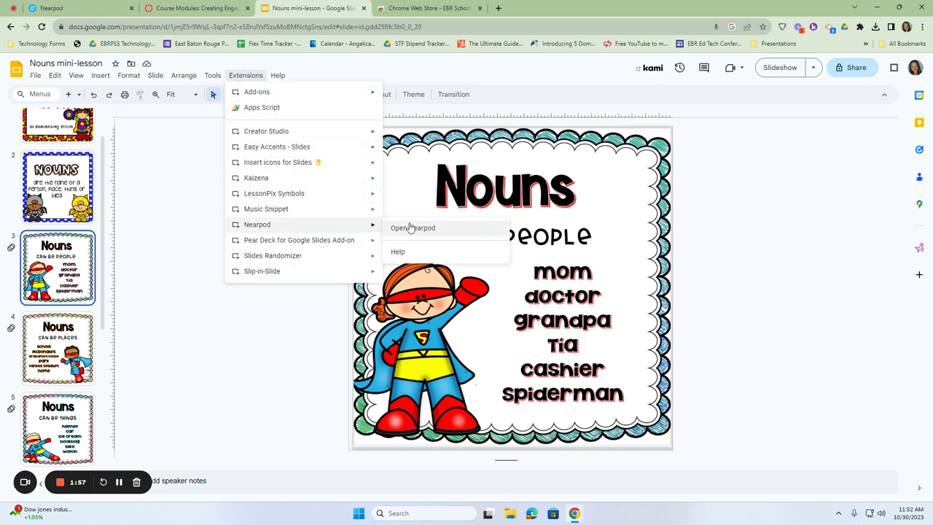
click(410, 228)
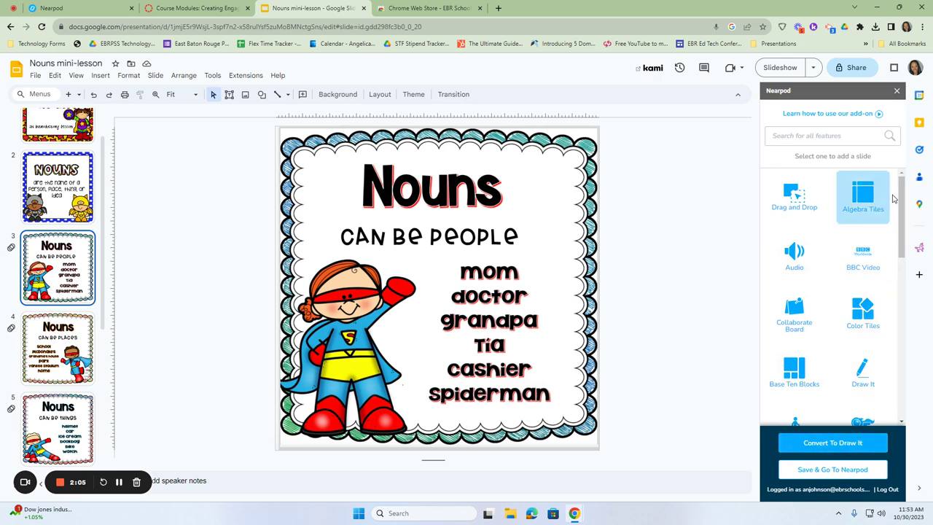
Add a Collaborate Board with the topic "Nouns Can be People" and the description "What are some examples of nouns as people?"
mouse_move(901, 194)
mouse_down()
mouse_move(903, 365)
mouse_move(887, 195)
mouse_up()
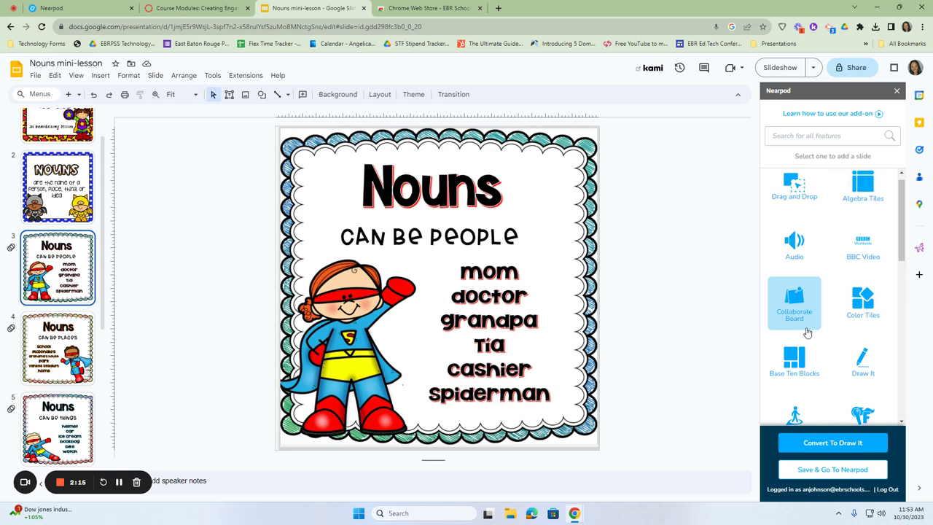
click(801, 317)
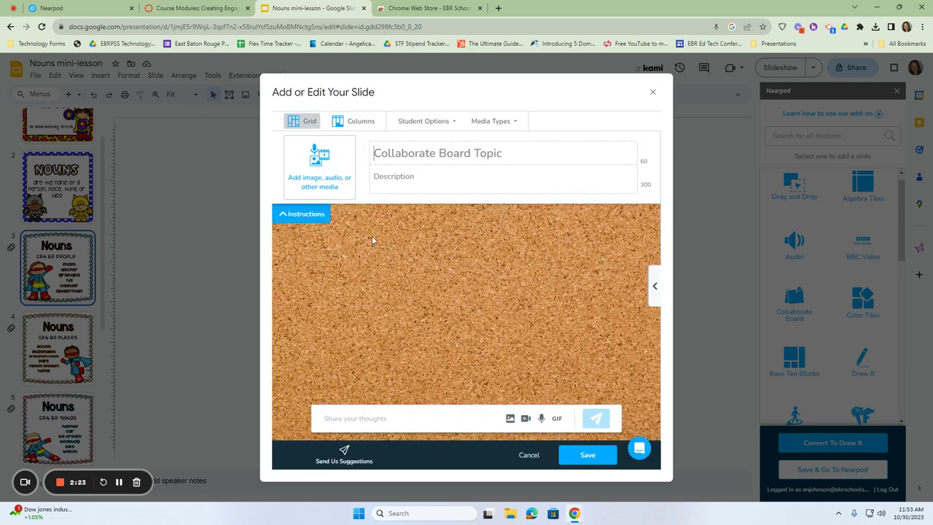
text(Nou)
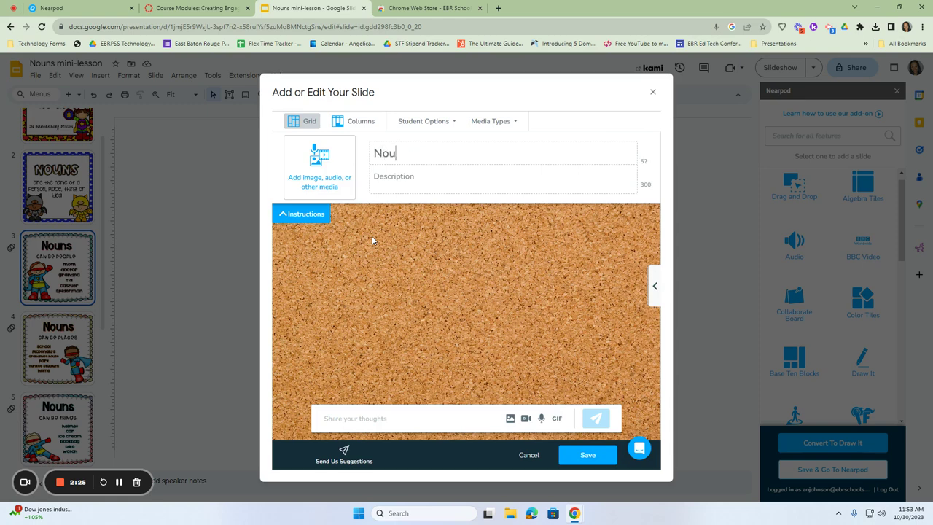
text(ns Can be People)
key(Tab)
text(What are some exampl)
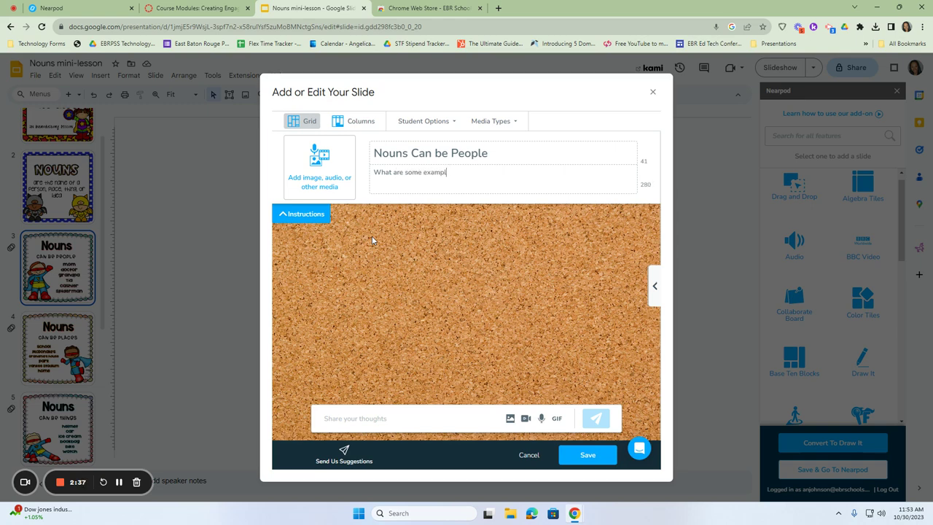
text(es of nouns as people?)
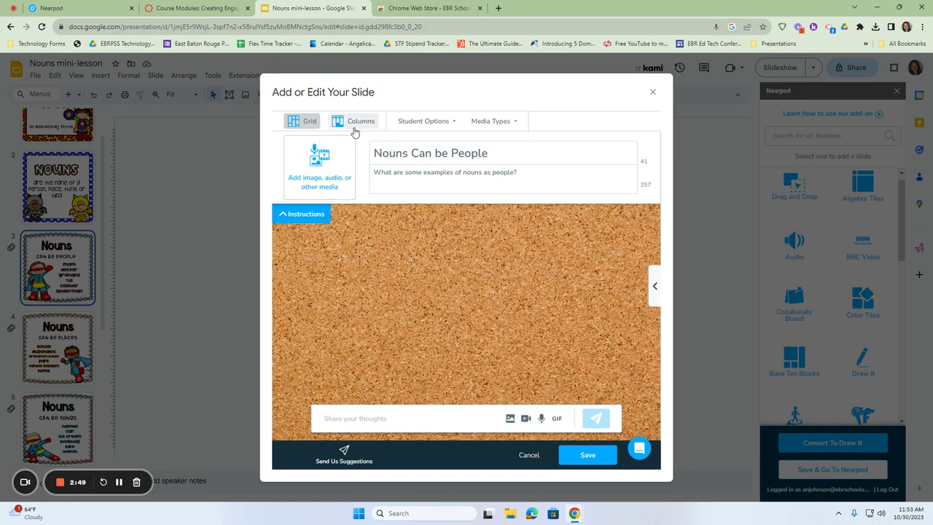
Allow students to see names and edit their responses on the Collaborate Board
click(417, 125)
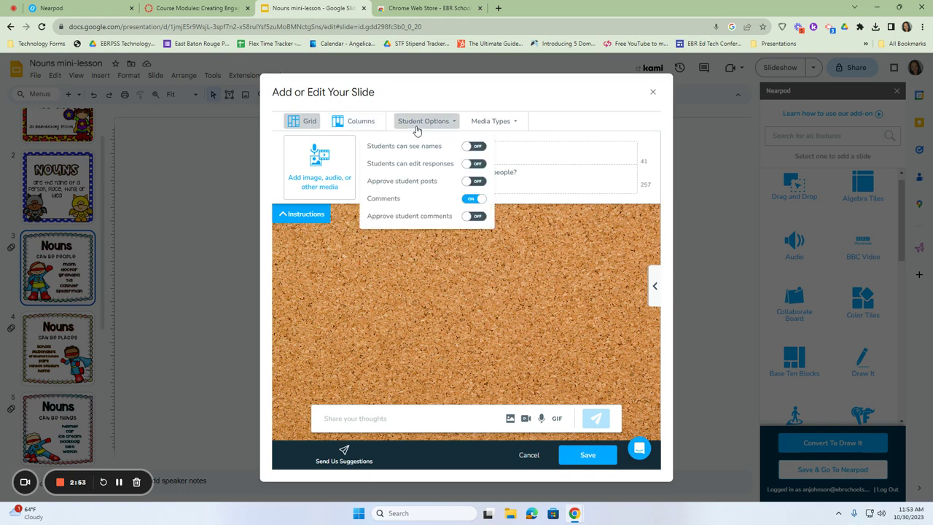
click(480, 147)
click(476, 165)
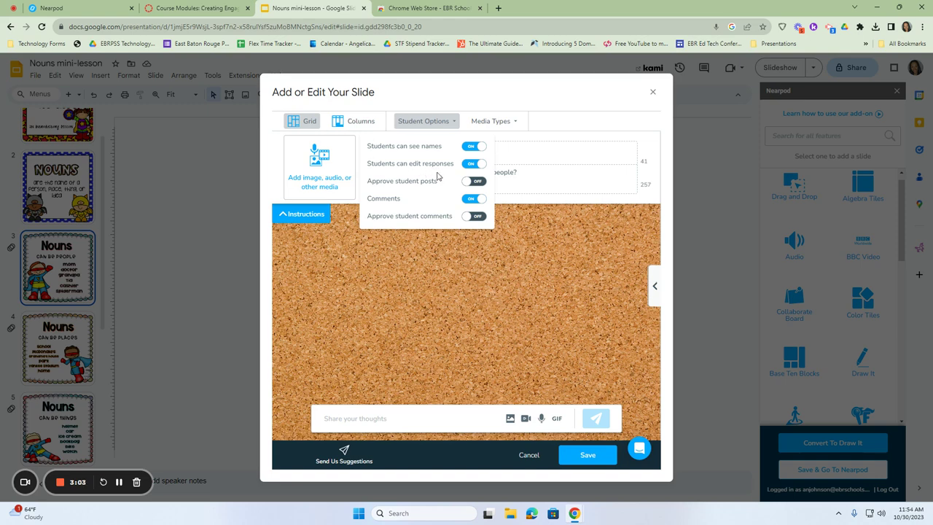
Try out the toggles for editing responses, approving student posts and approving student comments, and restore each one
click(472, 165)
click(474, 164)
click(472, 184)
click(472, 184)
click(475, 217)
click(473, 219)
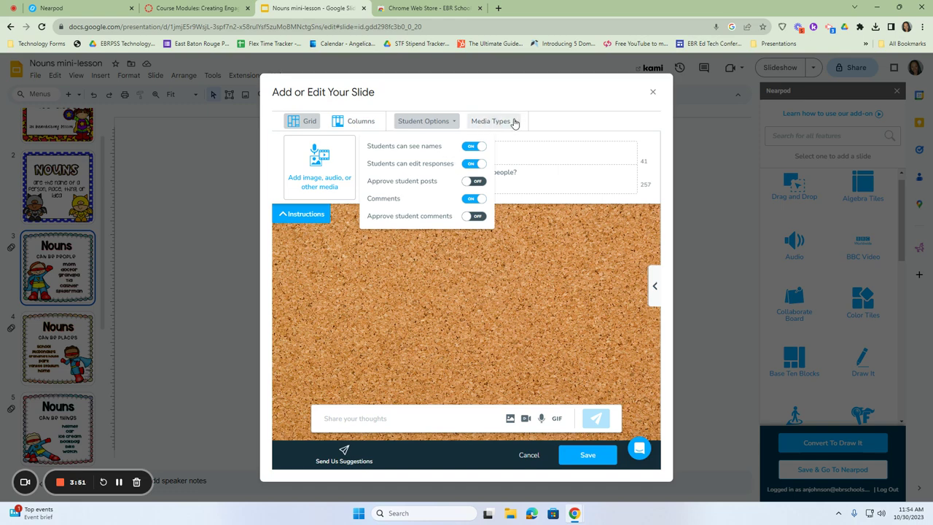
Turn off GIFs and videos as allowed media types for student posts and save the Collaborate Board
click(488, 123)
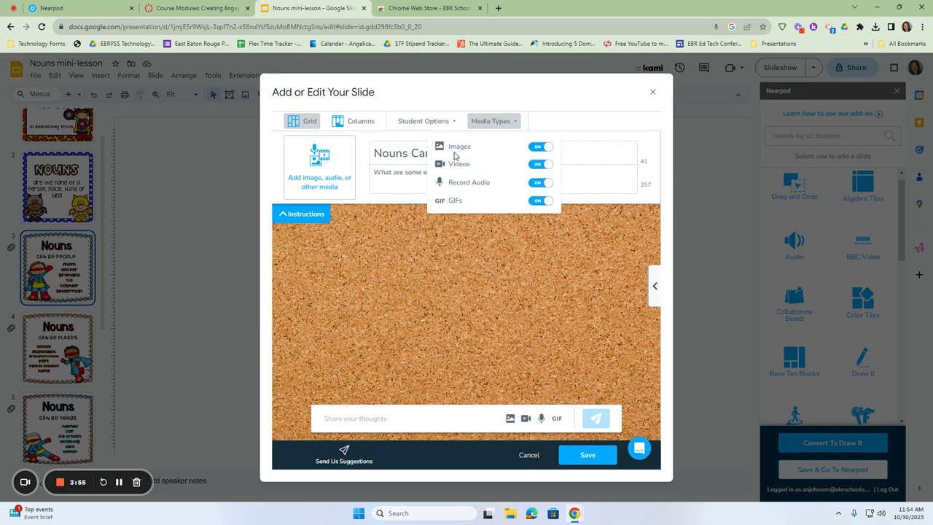
click(550, 122)
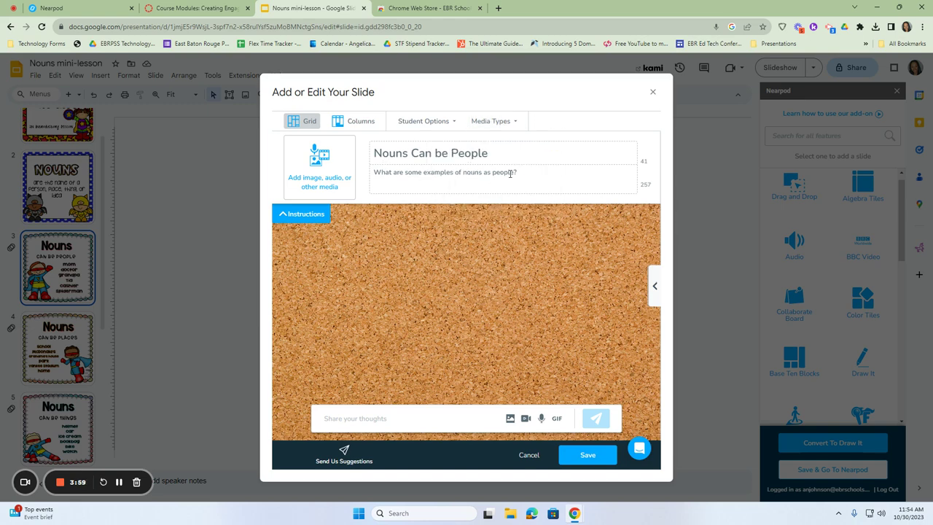
click(512, 121)
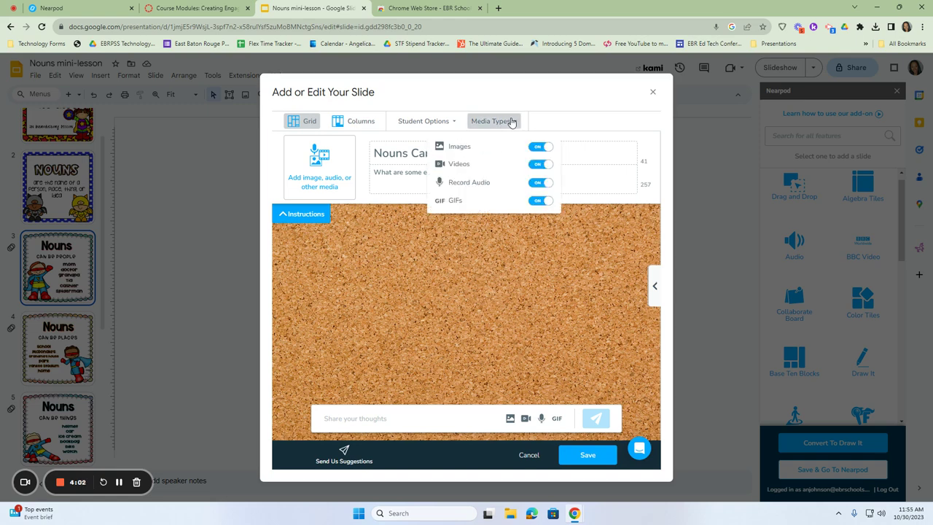
click(534, 203)
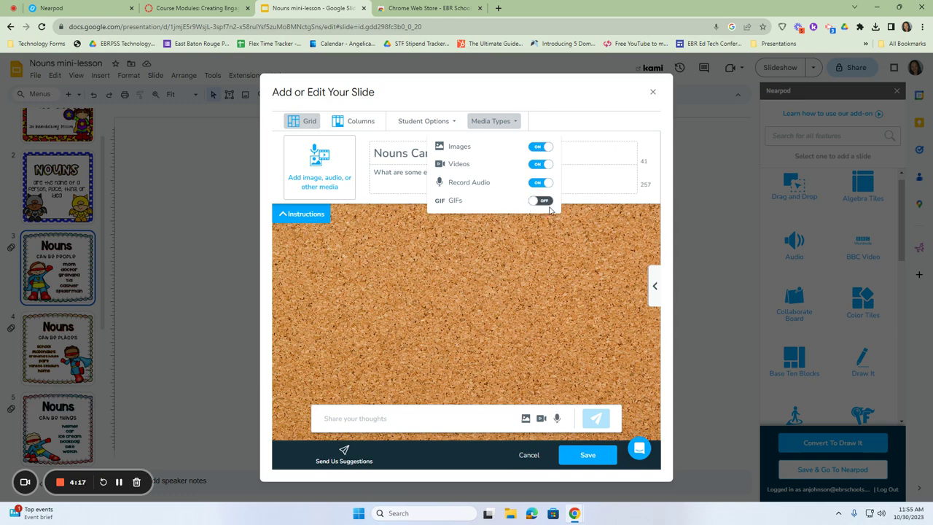
click(548, 204)
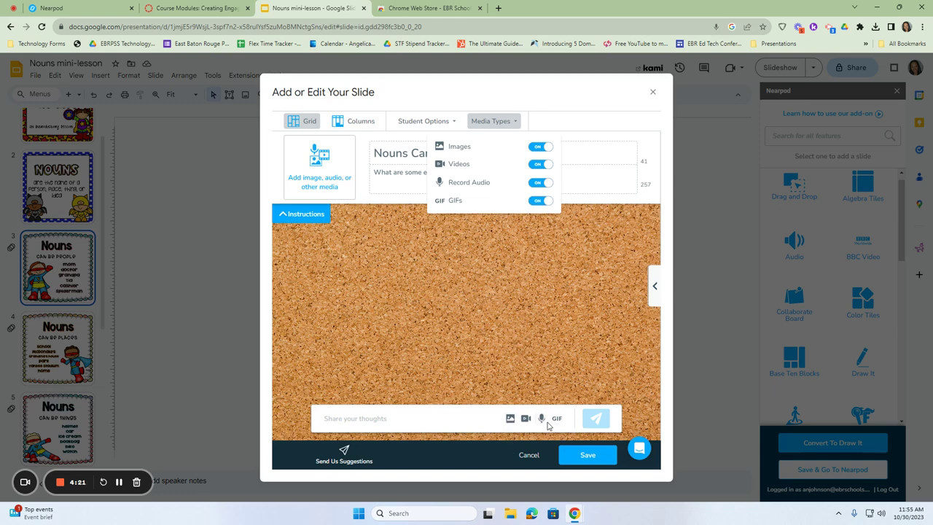
click(534, 203)
click(536, 163)
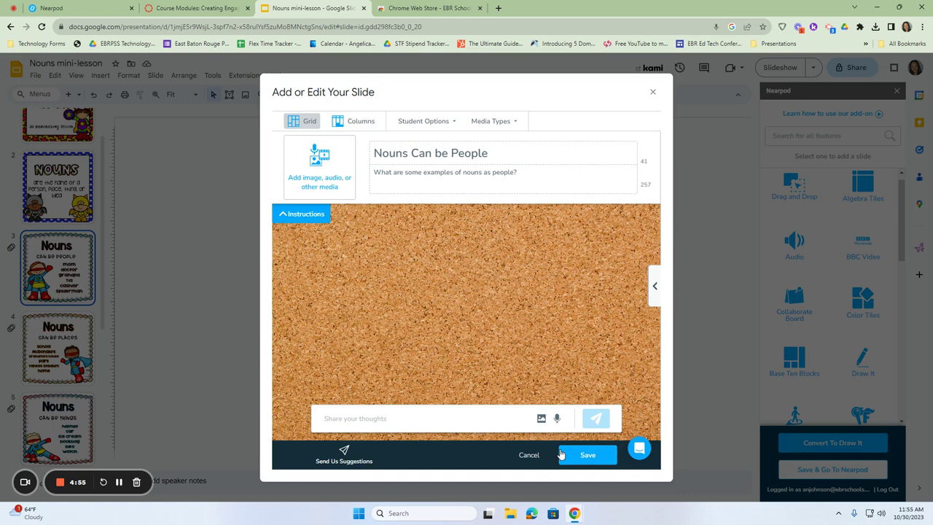
click(581, 459)
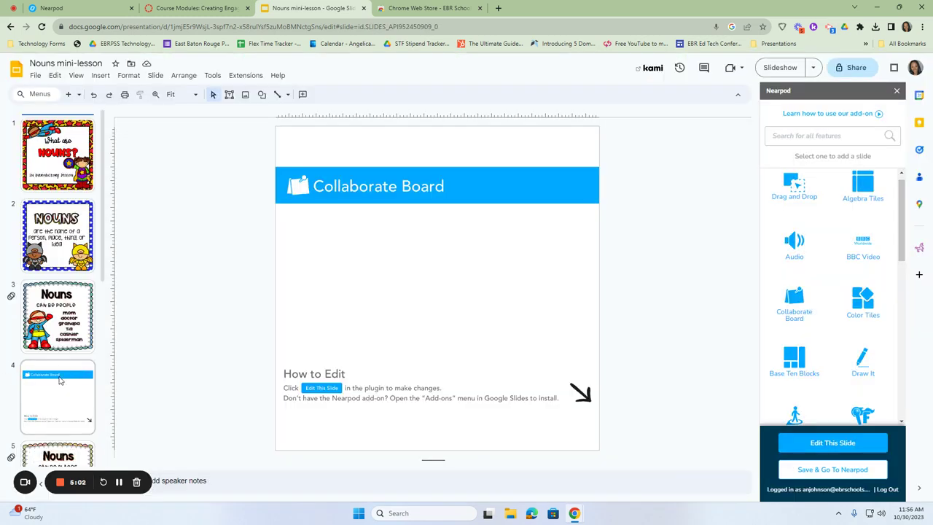
Move the Collaborate Board slide to position 5, directly after the "Nouns can be places" slide
click(61, 379)
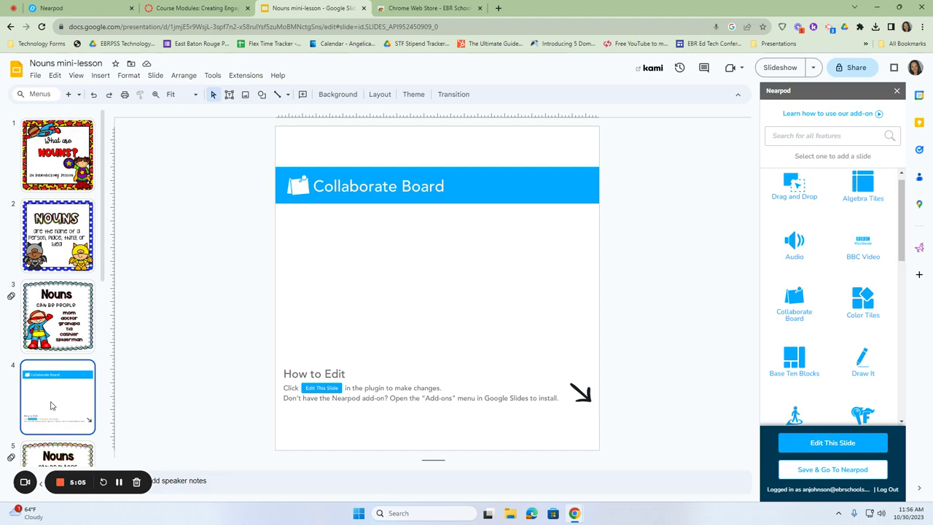
drag(38, 410, 50, 156)
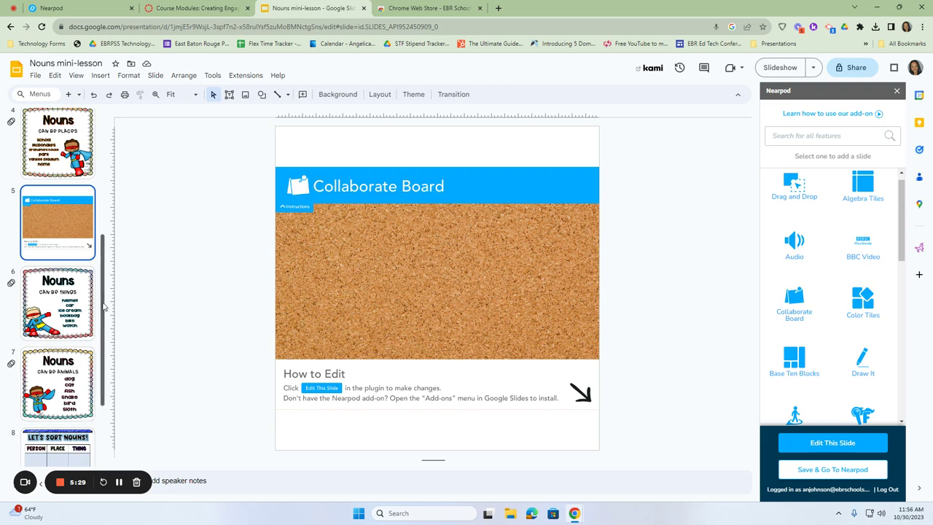
Select the "Let's Sort Nouns!" slide and start a new Collaborate Board activity
scroll(104, 314, down, 1)
scroll(104, 314, down, 2)
click(55, 365)
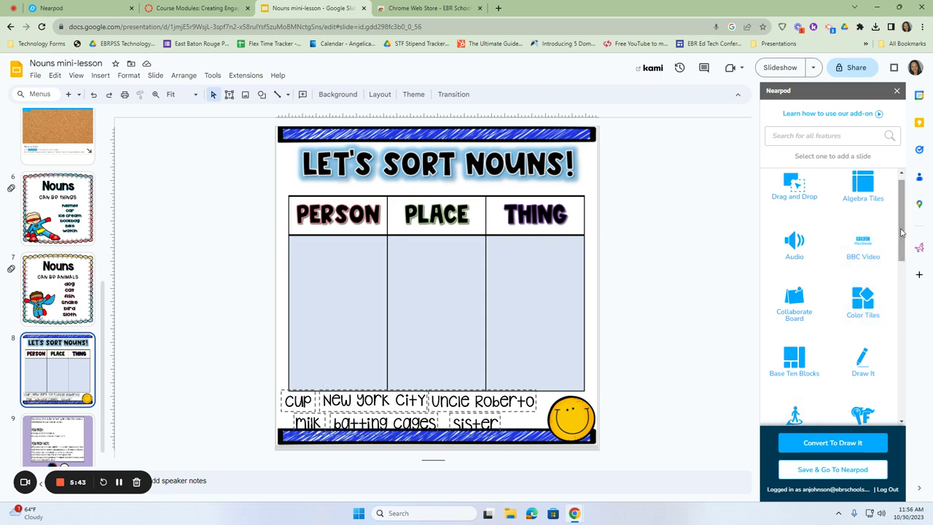
scroll(845, 277, down, 1)
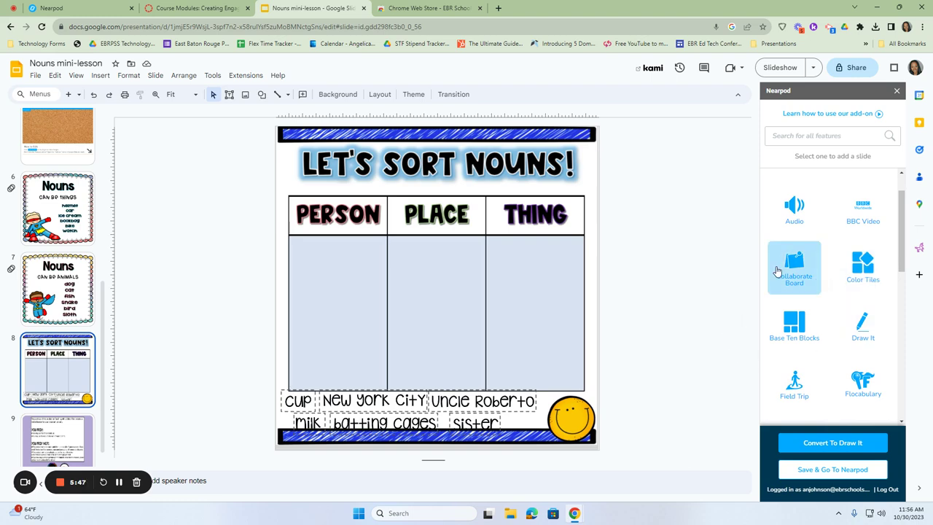
click(795, 283)
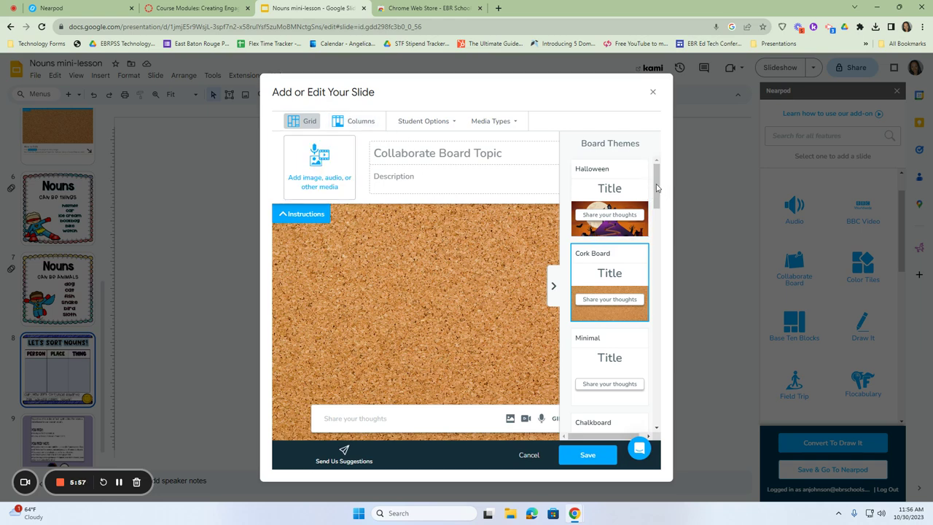
Try out the Winter, Halloween and Chalkboard themes on the new Collaborate Board
scroll(656, 188, down, 4)
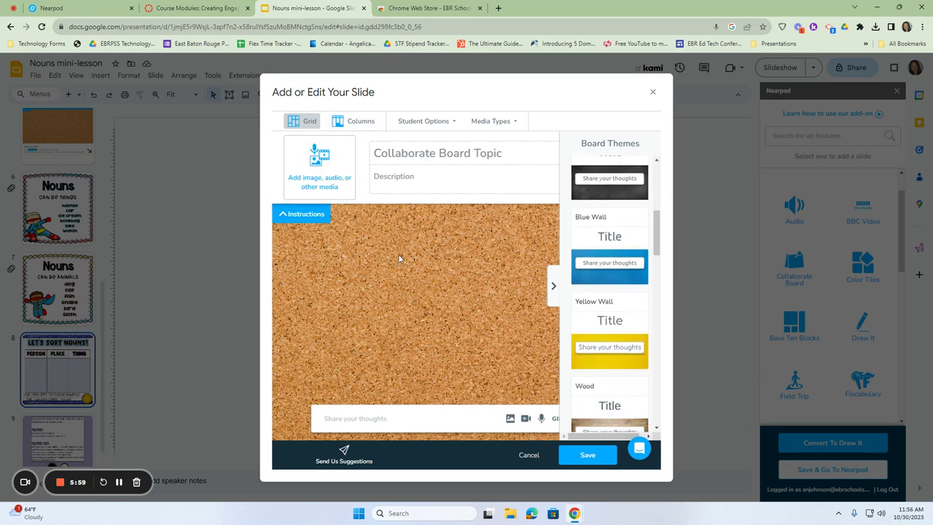
drag(660, 246, 660, 323)
scroll(660, 322, down, 3)
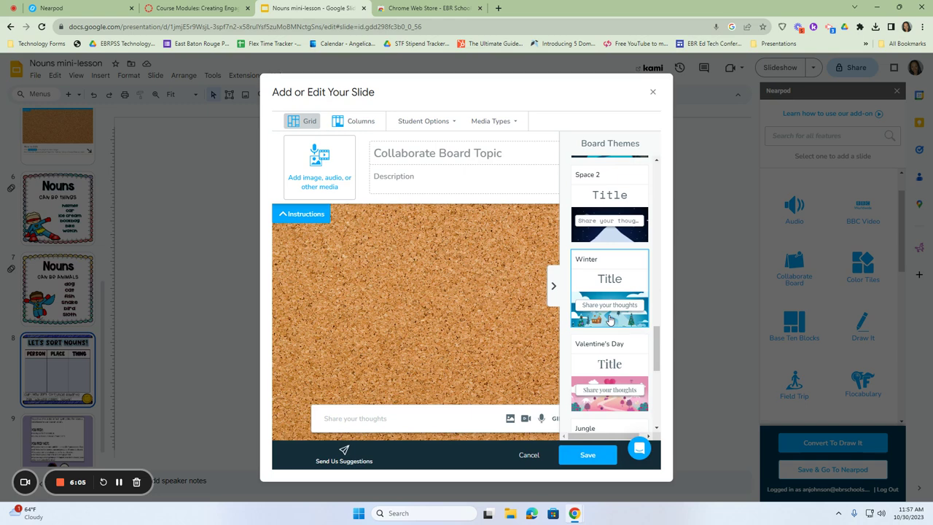
click(609, 320)
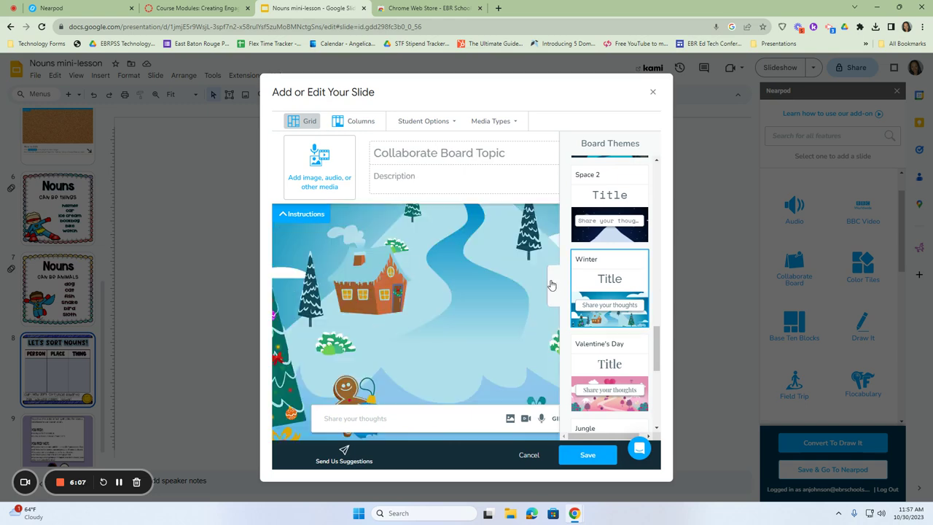
drag(656, 345, 660, 233)
click(610, 309)
click(639, 179)
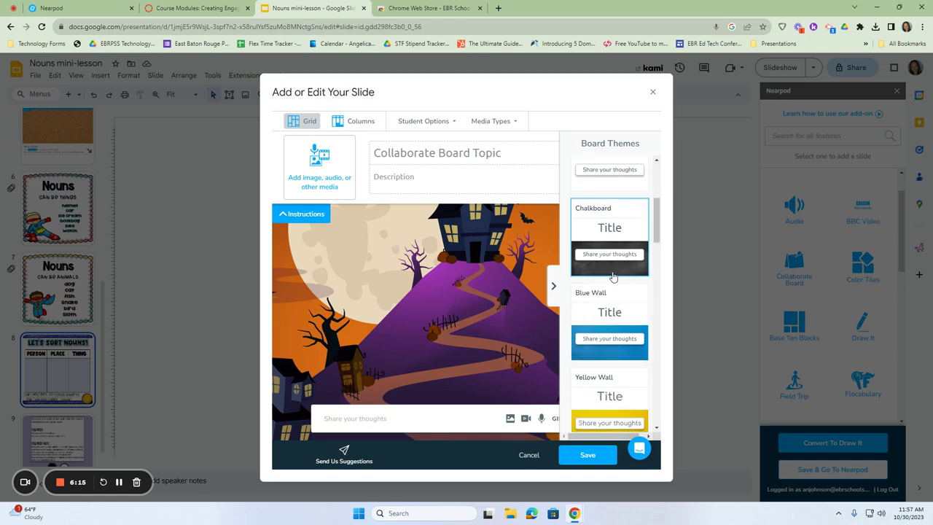
click(612, 276)
Apply the Yellow Wall theme to the new Collaborate Board
scroll(640, 291, down, 2)
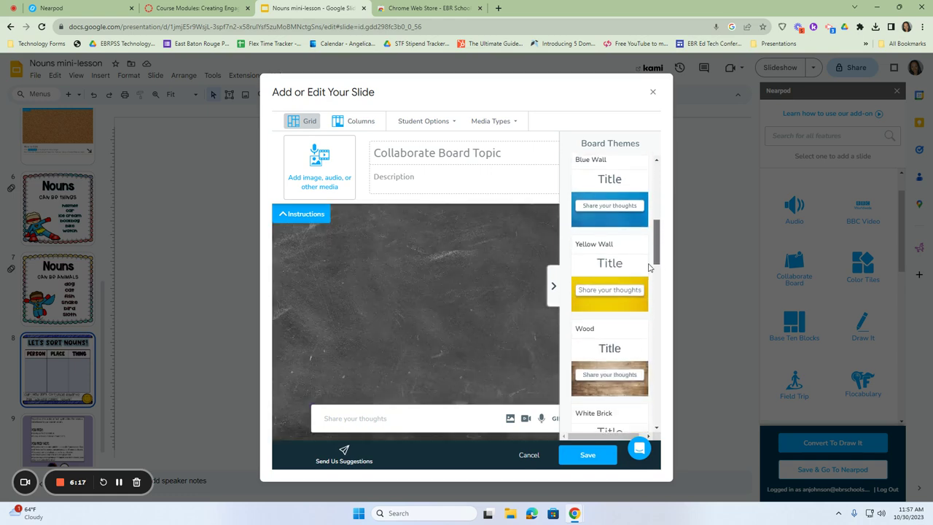
click(635, 306)
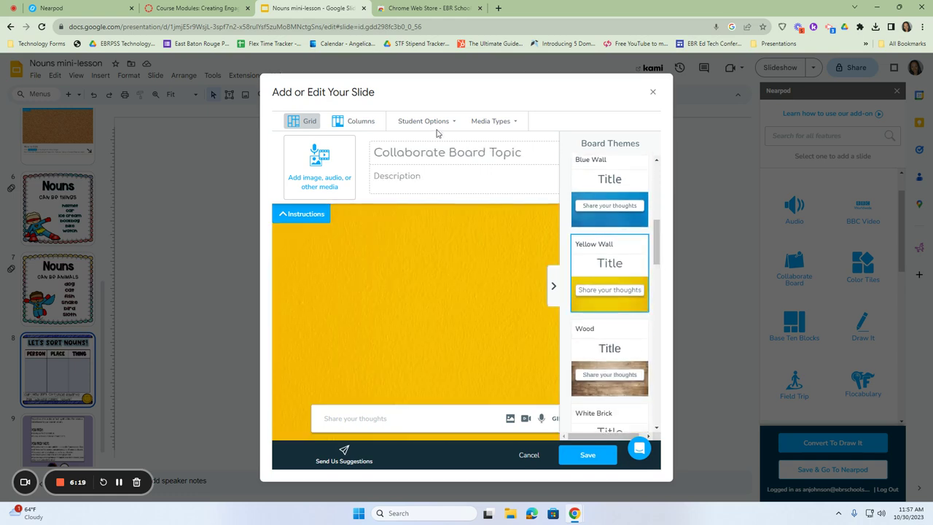
Title the board "Noun Sort" and enter the description "Sort the nouns by person, place, or thing"
click(382, 156)
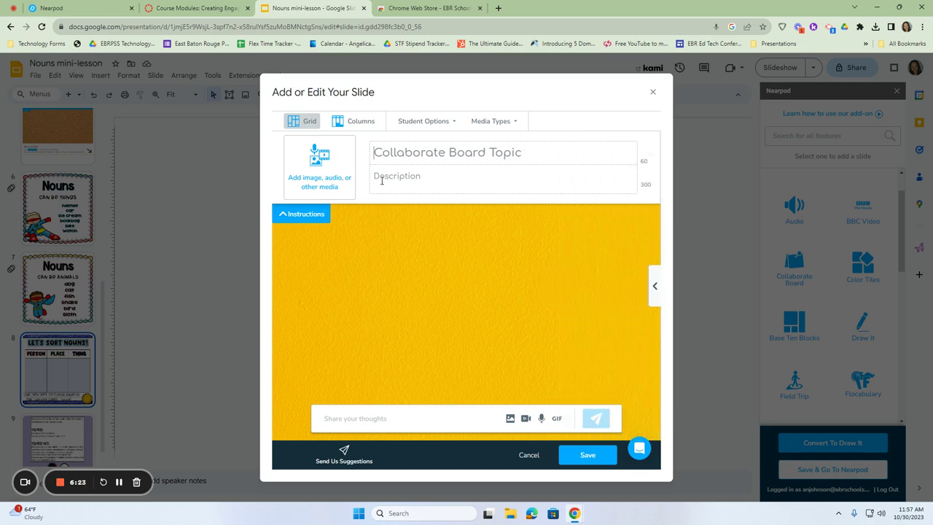
text(Noun sor)
key(BackSpace)
text(Sor)
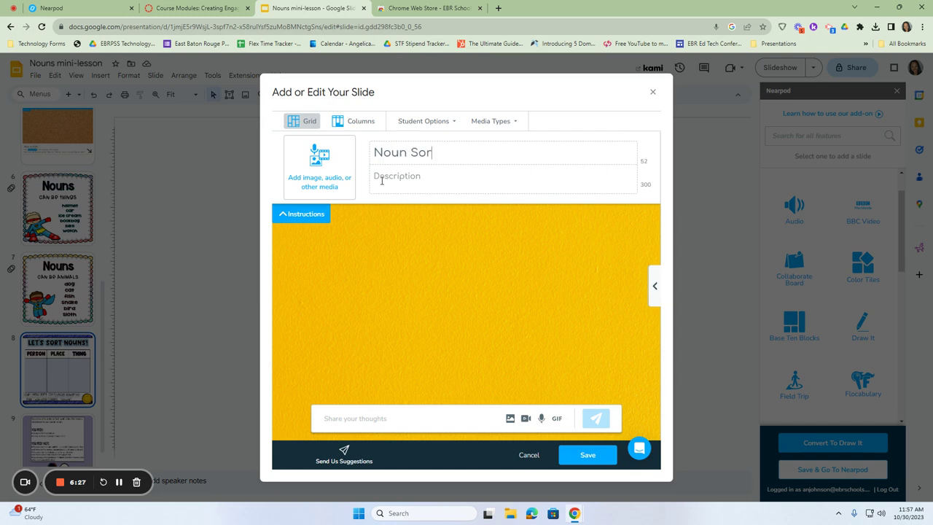
text(t)
click(381, 180)
text(Sou)
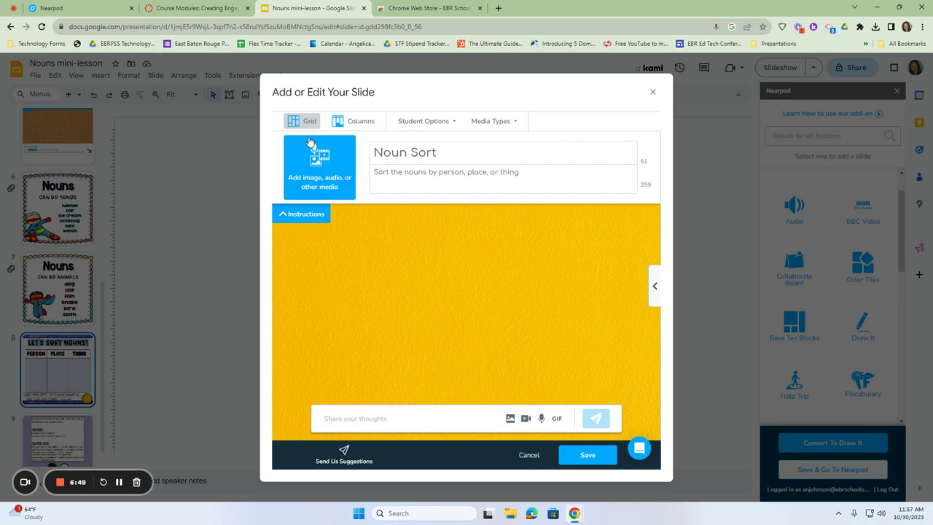
Change the board layout from grid to columns and name the first column "Person"
click(351, 124)
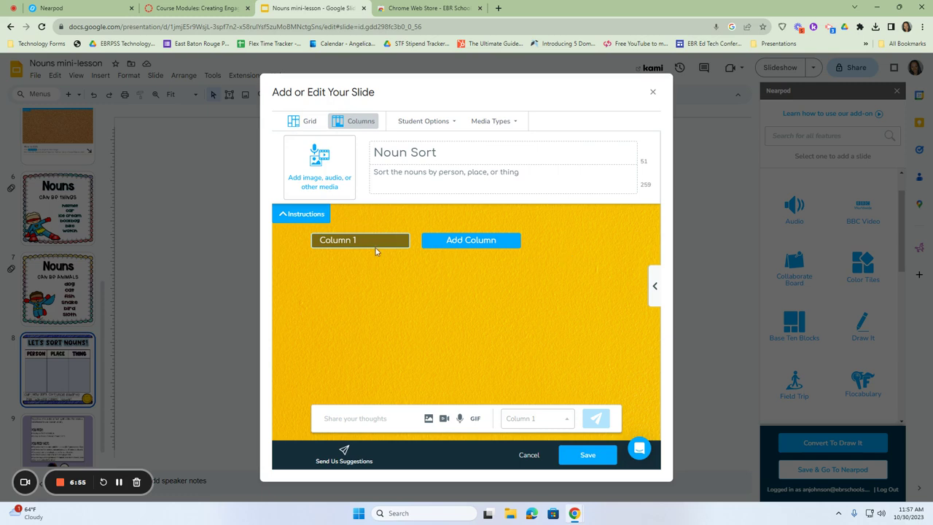
click(373, 242)
mouse_move(373, 242)
mouse_down()
mouse_move(333, 245)
mouse_move(369, 254)
mouse_up()
key(BackSpace)
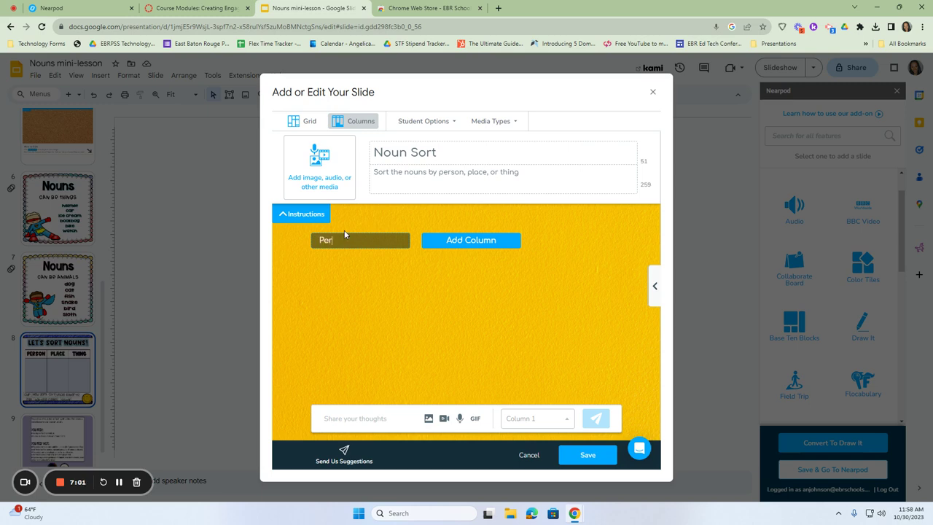
Add two more columns to the board and name them "Place" and "Thing"
click(471, 240)
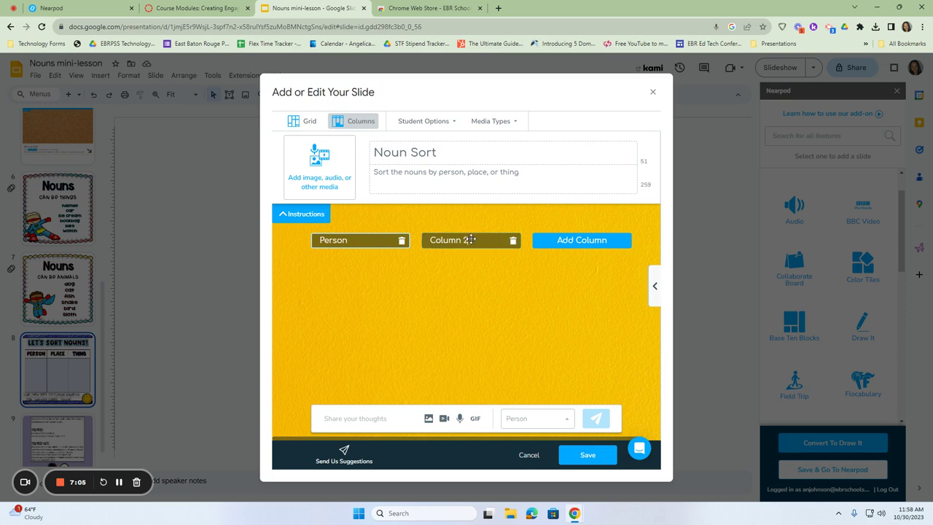
key(BackSpace)
key(BackSpace)
key(BackSpace)
key(BackSpace)
key(BackSpace)
key(BackSpace)
key(BackSpace)
key(BackSpace)
text(Place)
click(598, 242)
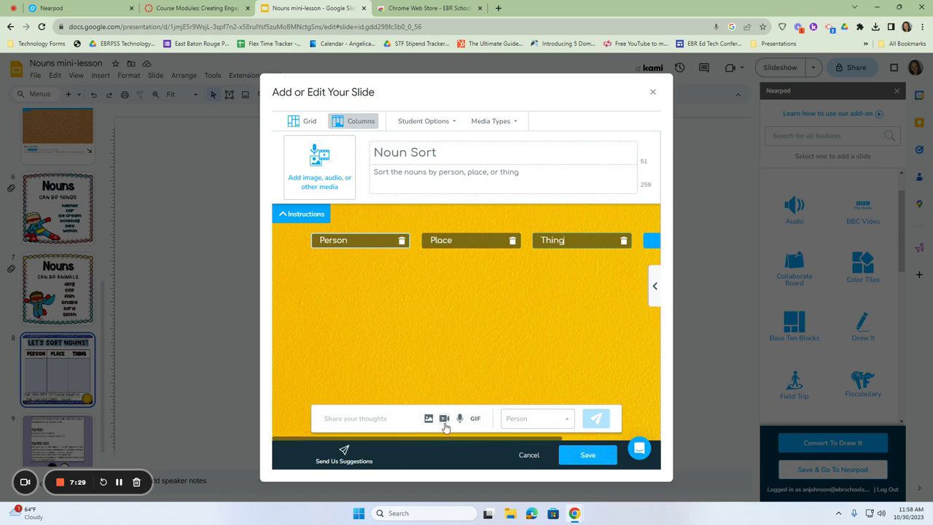
Turn off videos and GIFs for student posts, leaving images and audio recording allowed
click(513, 122)
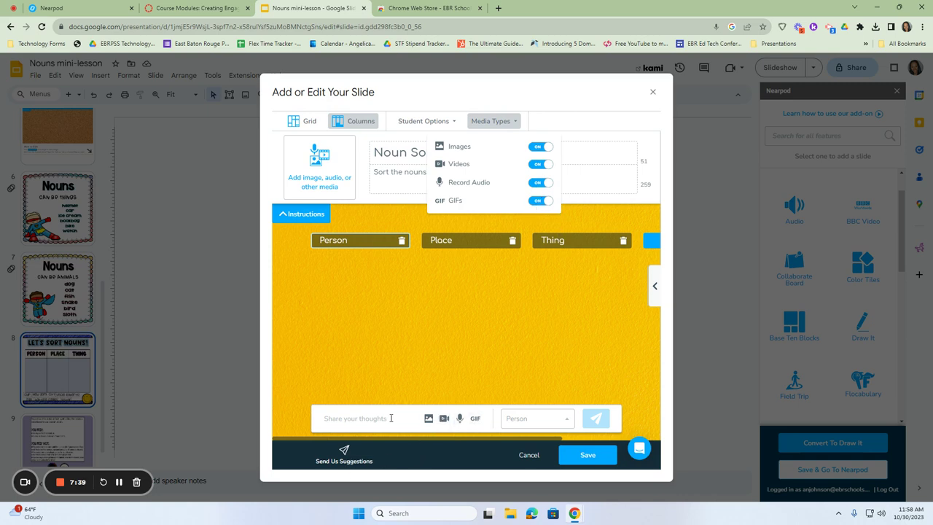
click(540, 182)
click(540, 146)
click(537, 203)
click(538, 164)
click(543, 183)
click(544, 146)
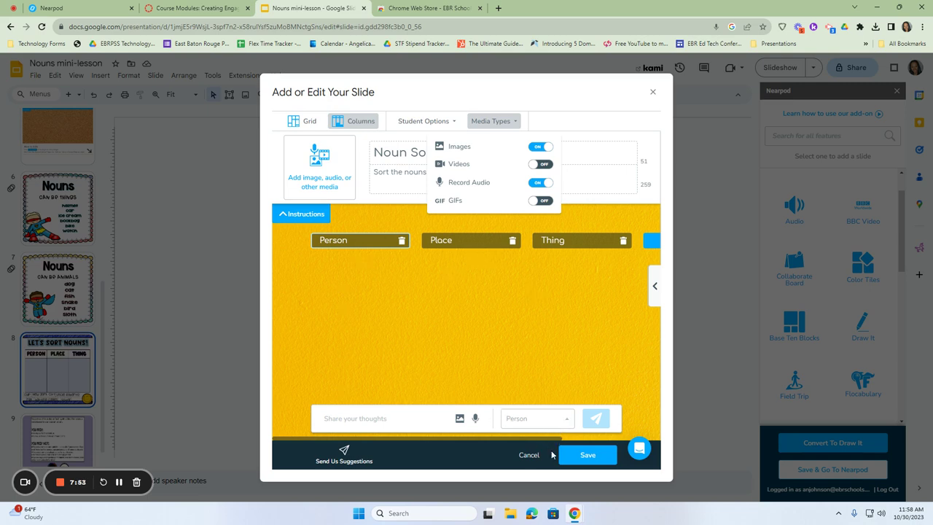
Try out the column choice for a student post with Place and Thing, and return it to Person
click(541, 419)
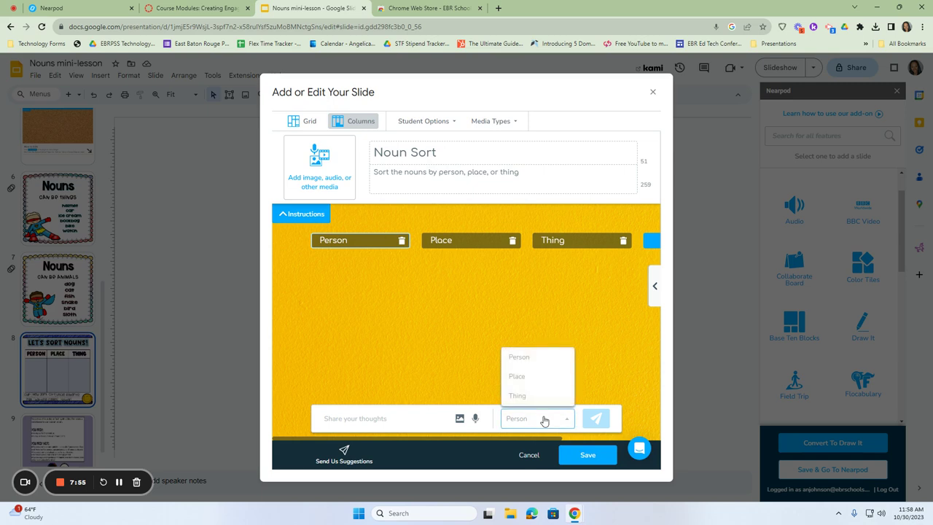
click(529, 380)
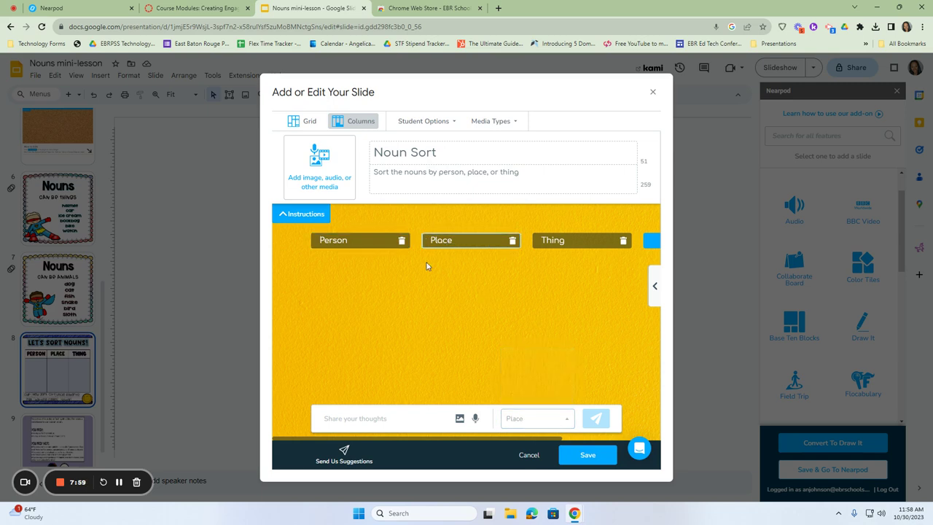
click(552, 426)
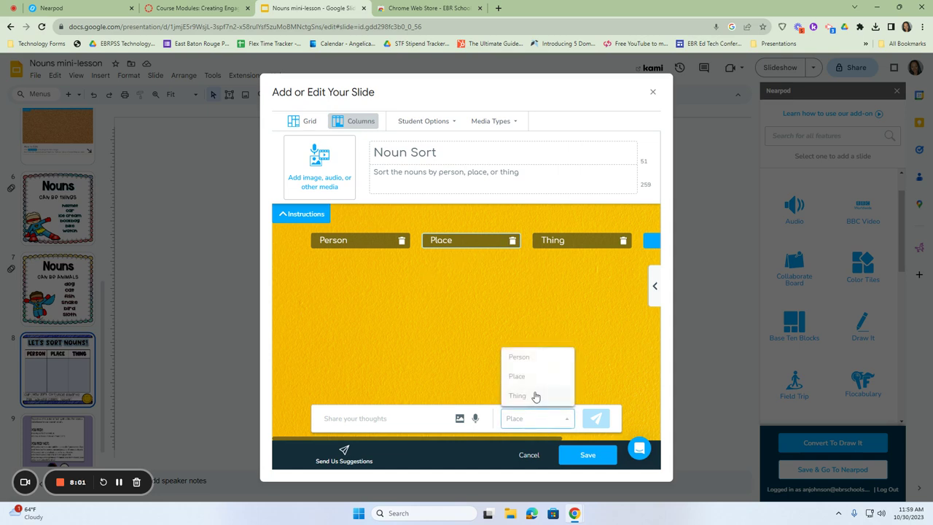
click(534, 387)
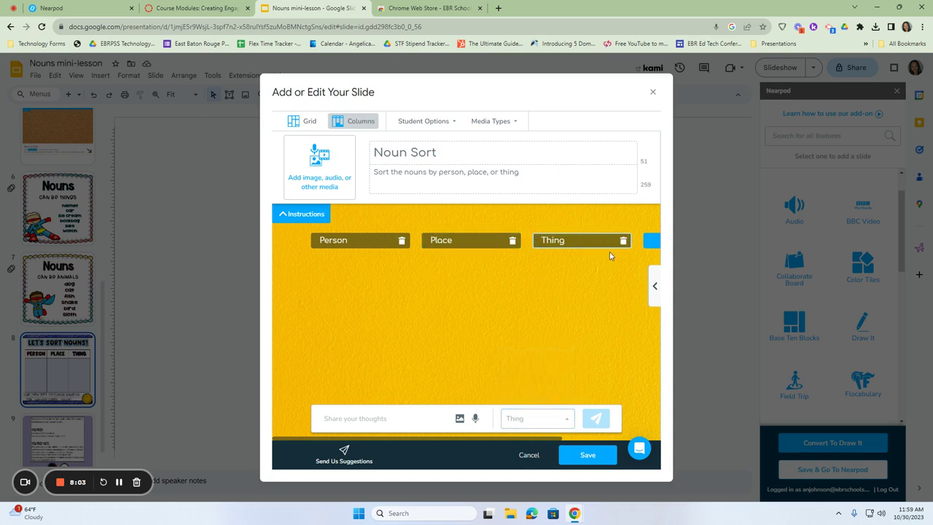
click(548, 427)
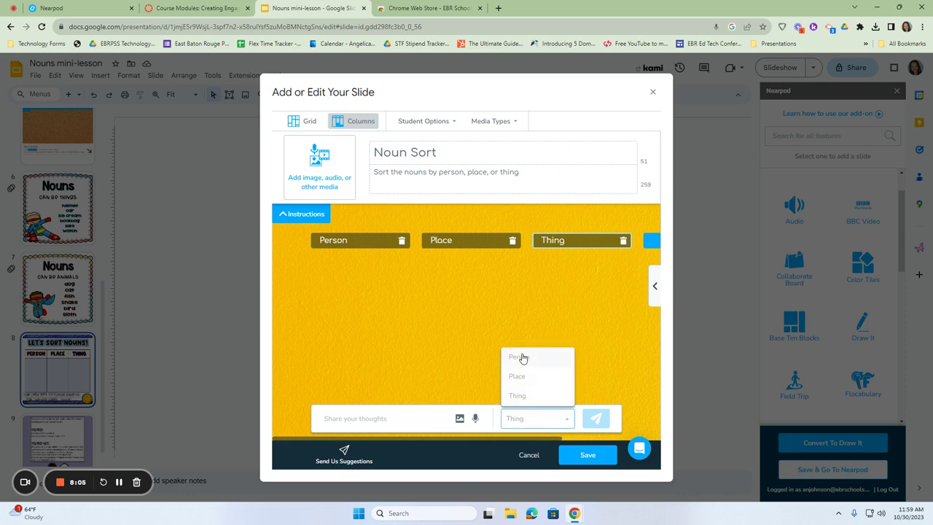
click(521, 356)
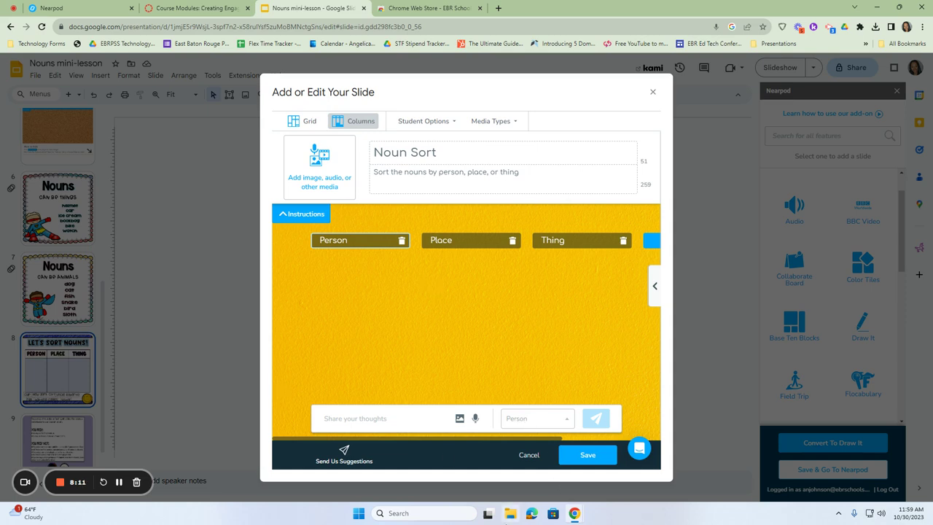
Save the Noun Sort board and move its slide to position 2, directly after the title slide
click(587, 455)
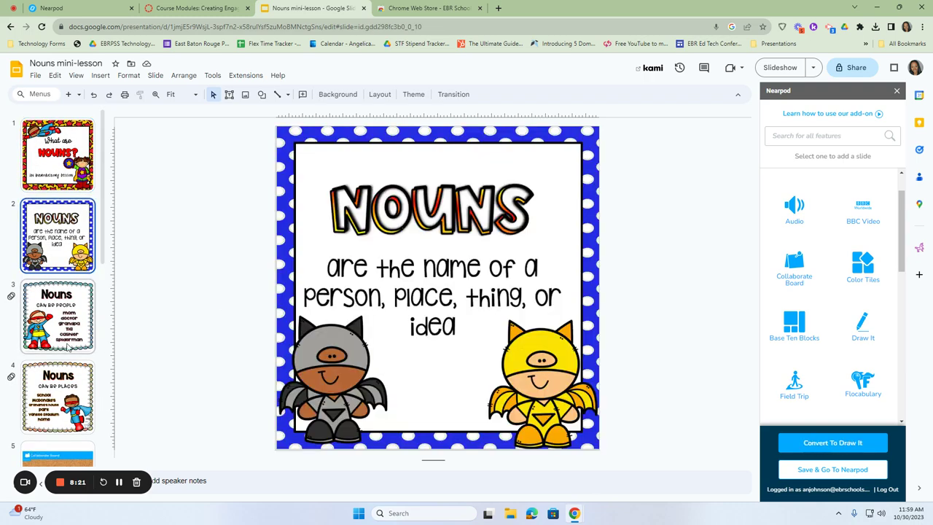
scroll(67, 348, down, 5)
click(60, 364)
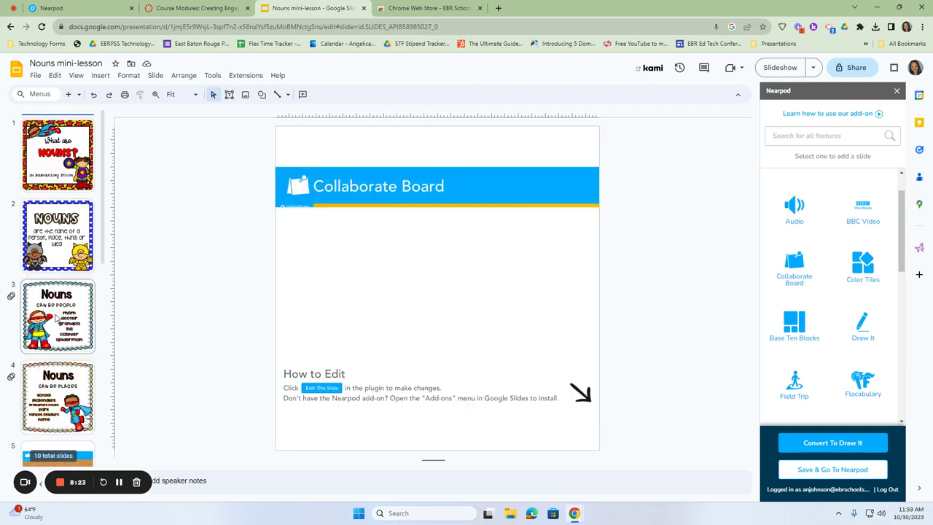
drag(53, 337, 45, 235)
drag(53, 298, 60, 191)
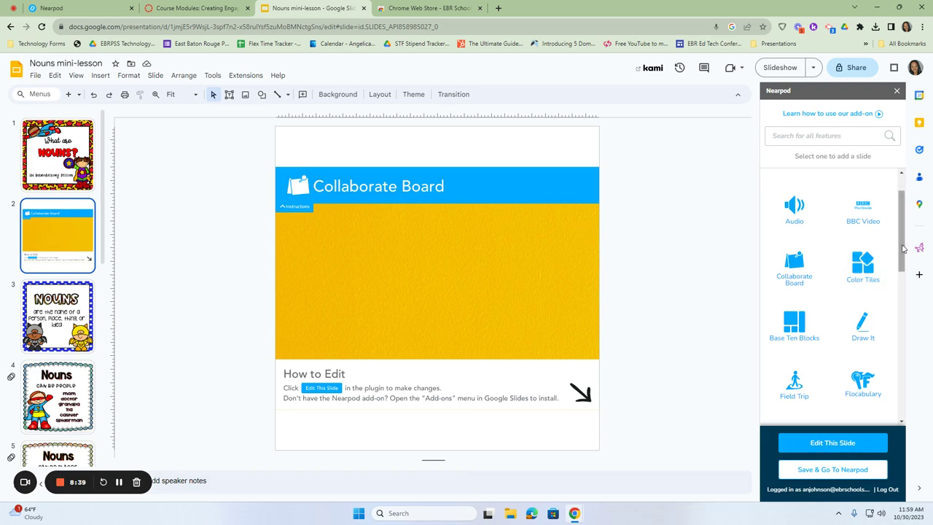
Save the presentation to Nearpod and open the preview of the Nouns mini-lesson there
mouse_move(901, 248)
mouse_down()
mouse_move(901, 317)
mouse_move(902, 231)
mouse_up()
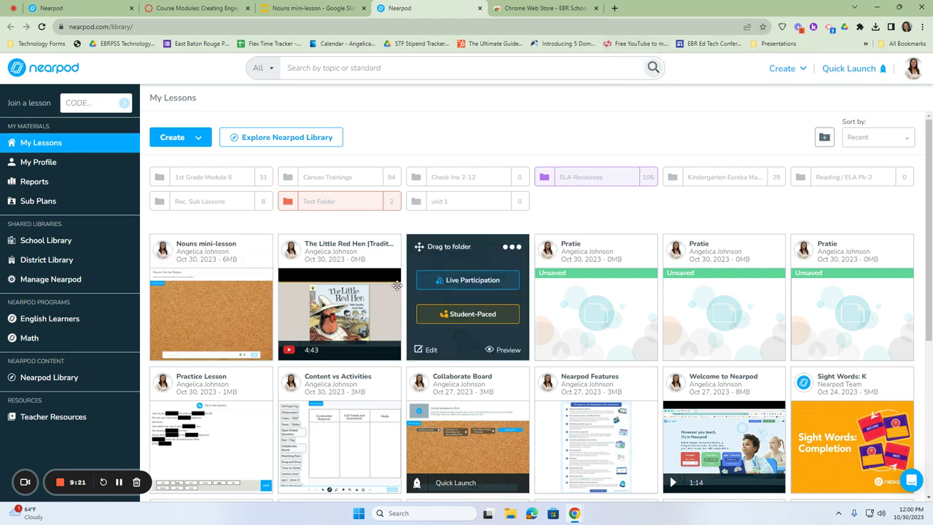
mouse_move(201, 257)
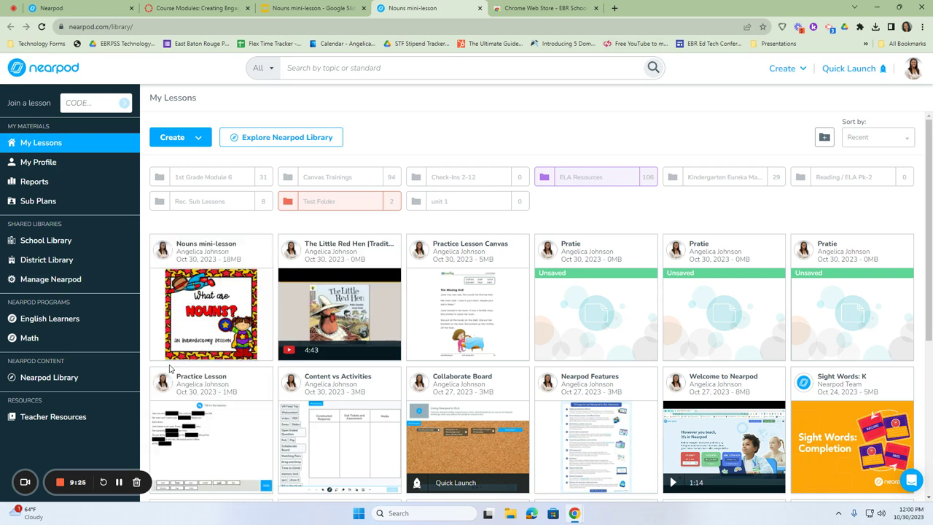
mouse_move(218, 327)
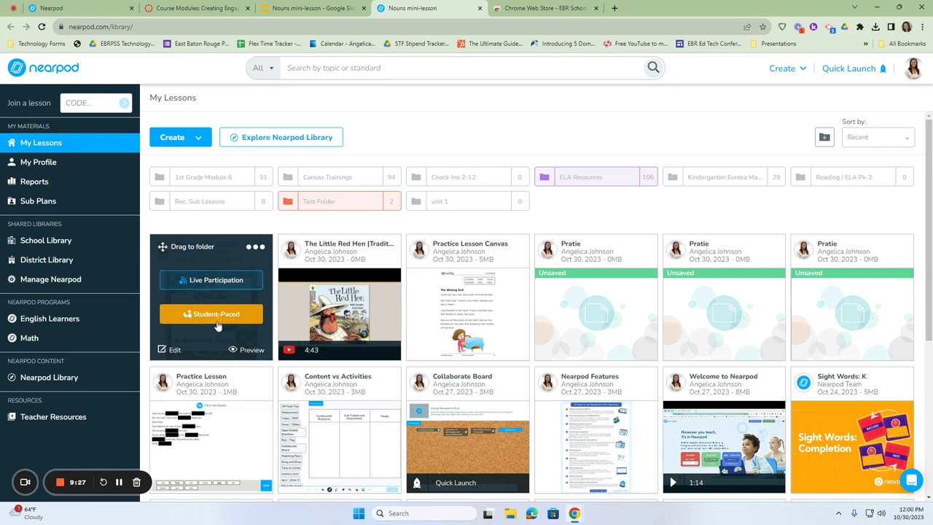
click(248, 351)
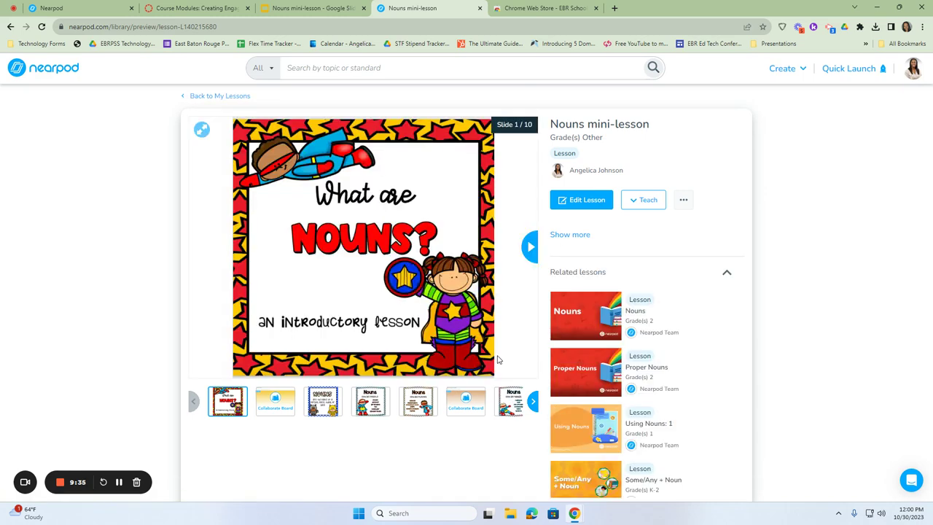
Show the lesson preview full screen, advance to the Noun Sort board and post "mom" under Person
click(201, 129)
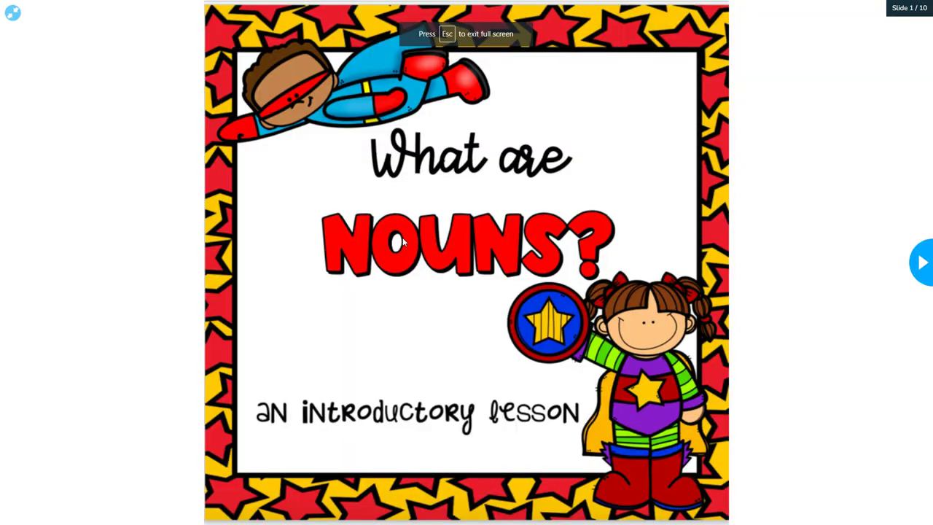
click(924, 267)
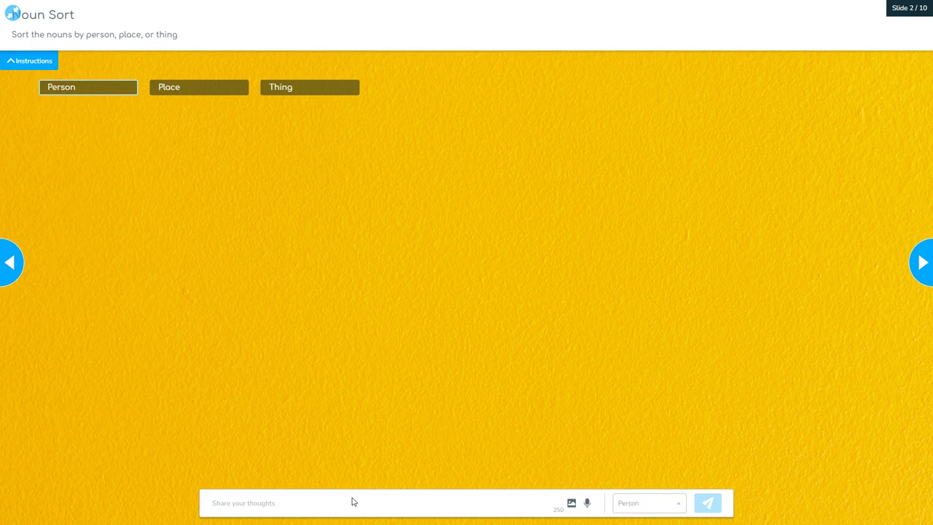
text(mom)
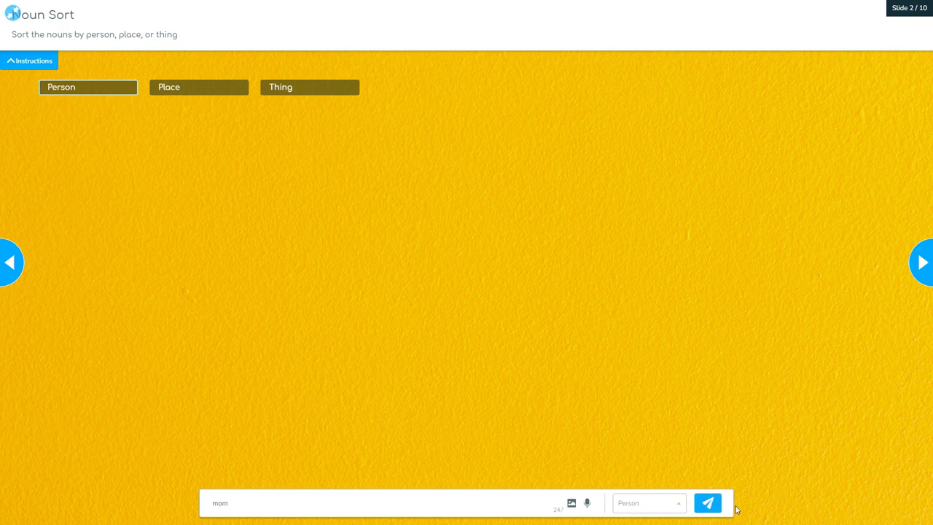
click(708, 506)
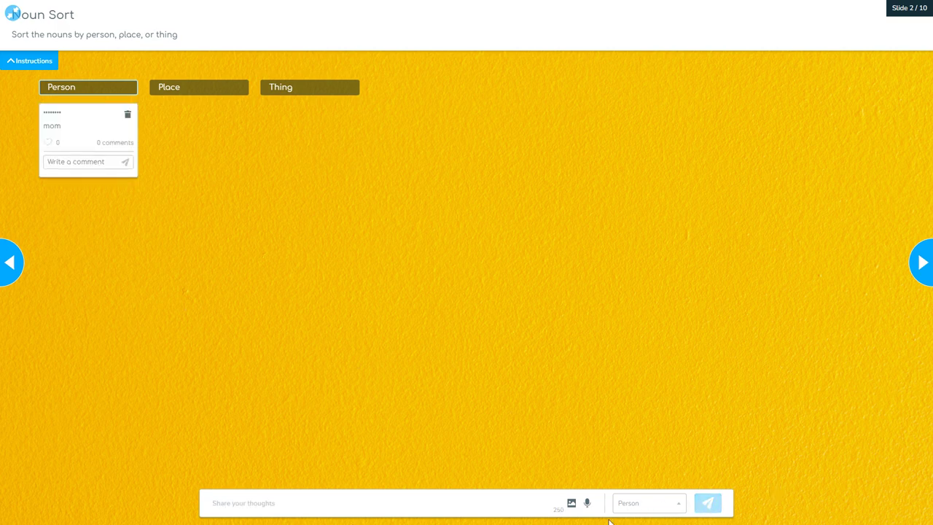
Post "phone" under the Thing column of the Noun Sort board
click(635, 509)
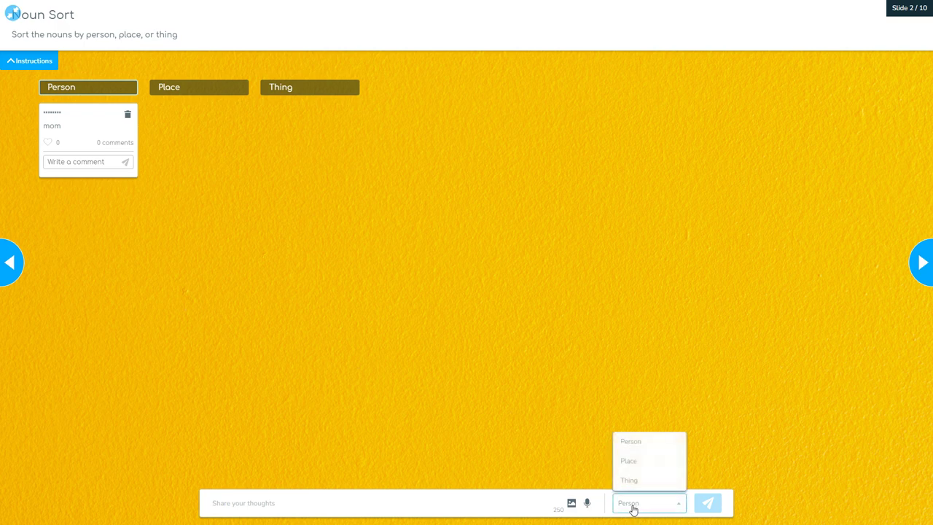
click(629, 480)
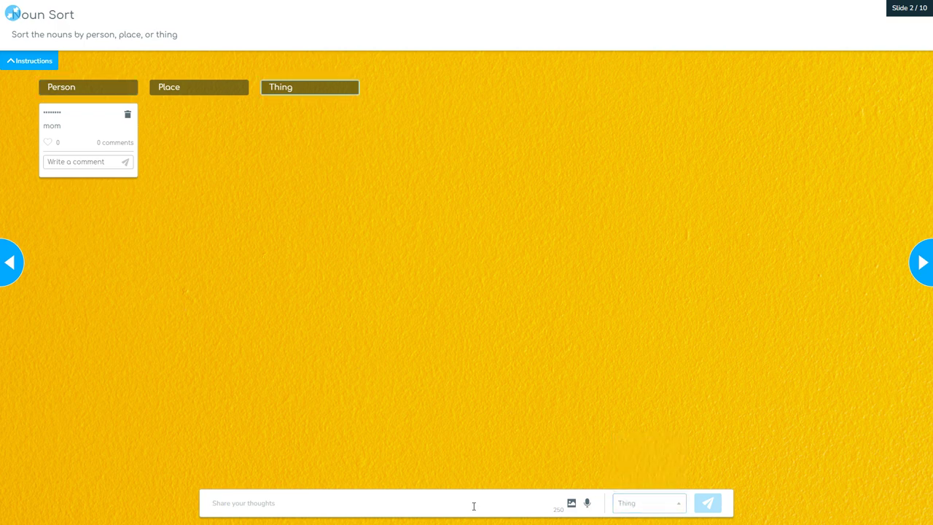
text(pho)
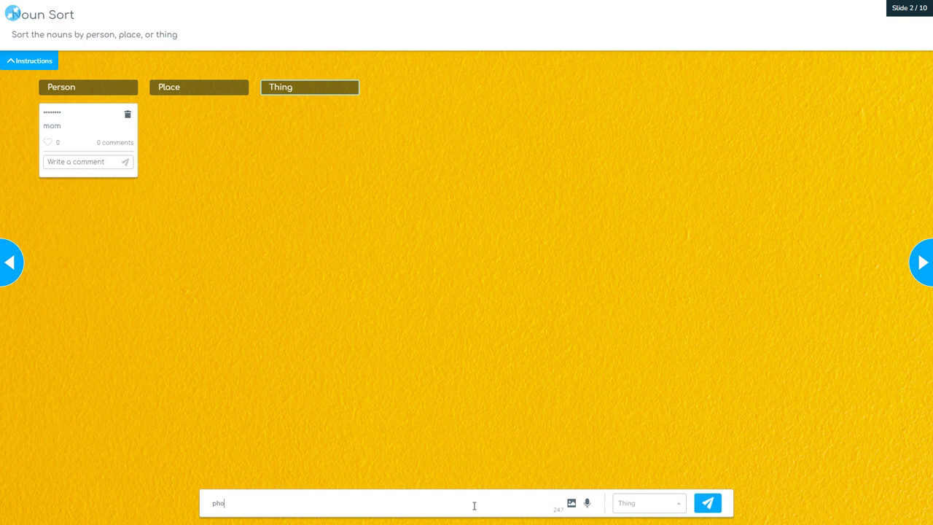
text(ne)
click(707, 502)
Post "McDonald's" under the Place column of the Noun Sort board
click(622, 503)
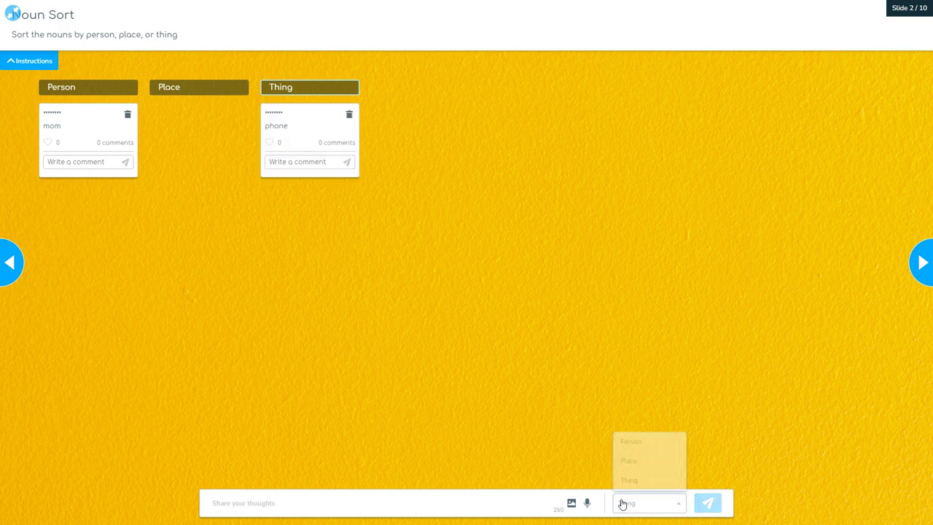
click(628, 462)
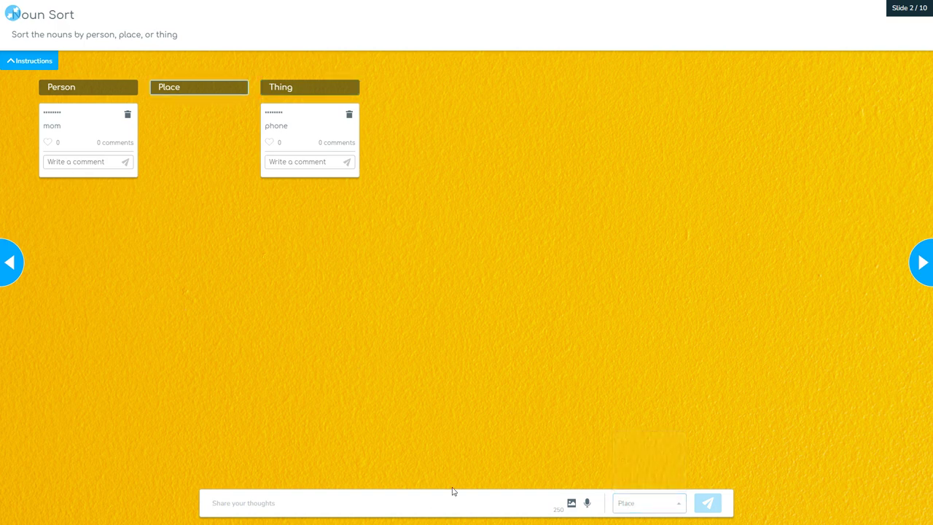
text(house)
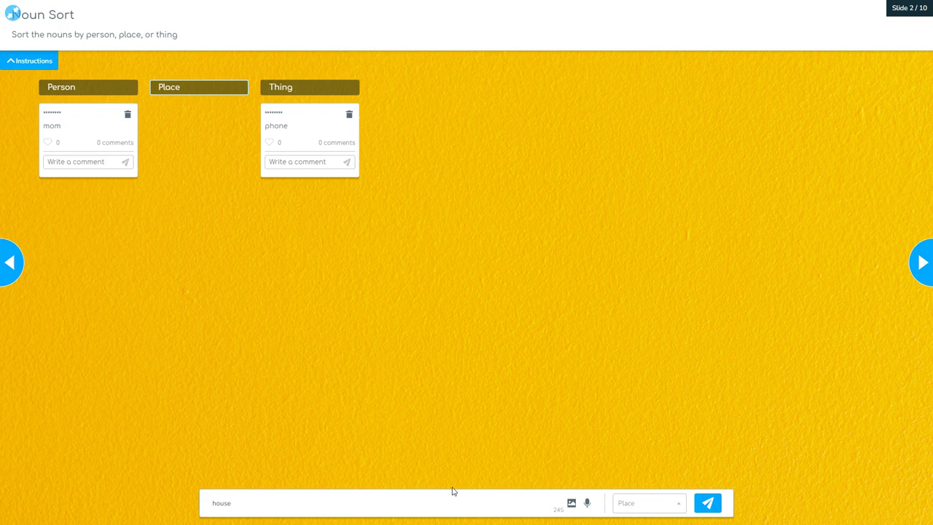
key(BackSpace)
key(BackSpace)
key(BackSpace)
key(BackSpace)
text(MoDonald's)
click(707, 502)
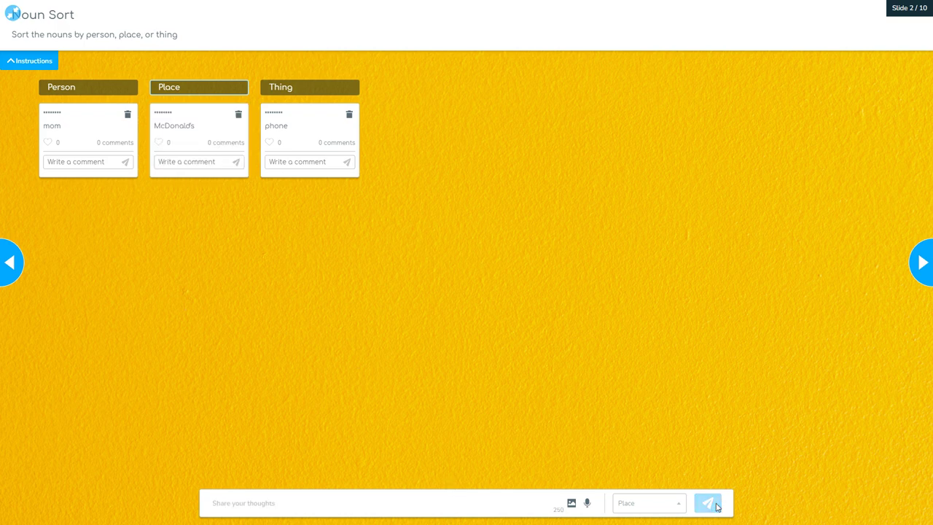
Try to attach a picture to a new post from an image search for "doctor"
click(571, 503)
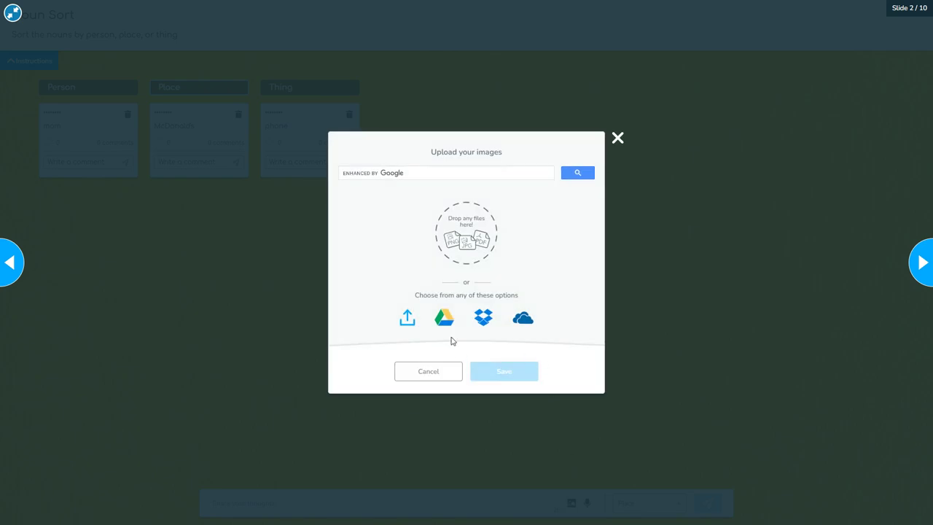
click(405, 172)
text(doctor)
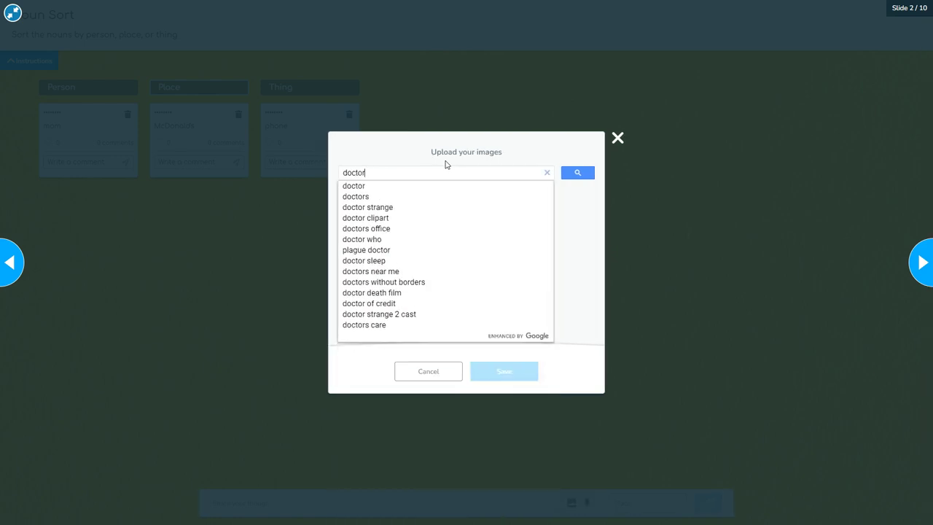
key(Return)
click(183, 113)
click(484, 236)
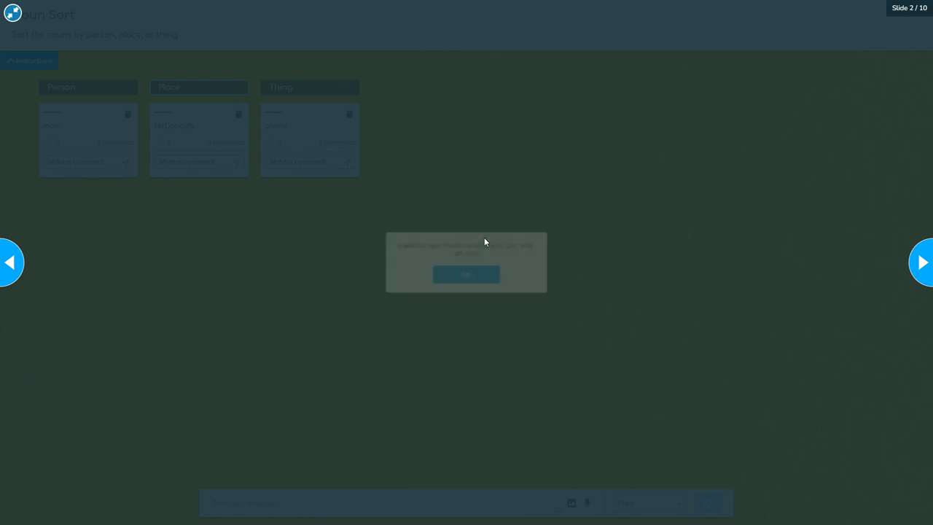
click(475, 275)
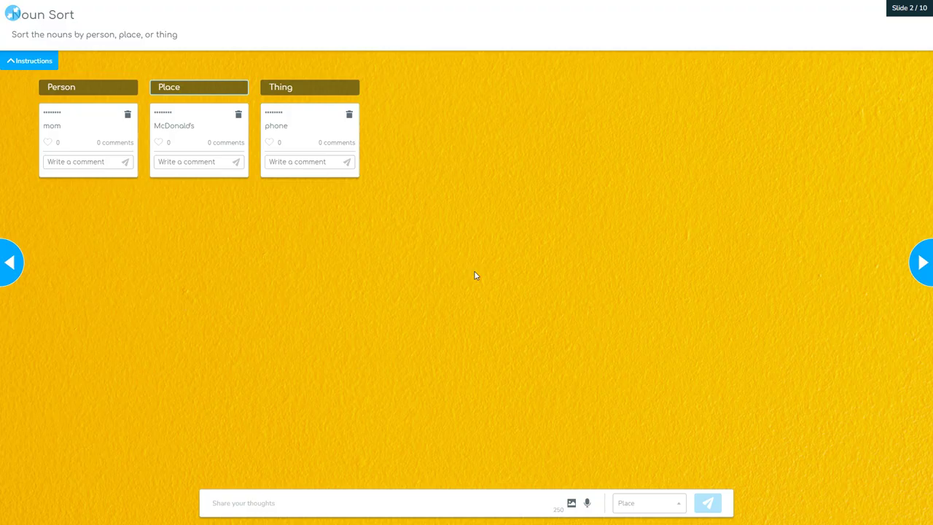
Search the images for "doctor", attach the photo of the man in a white coat and yellow-toned room, and post it under Person
click(571, 502)
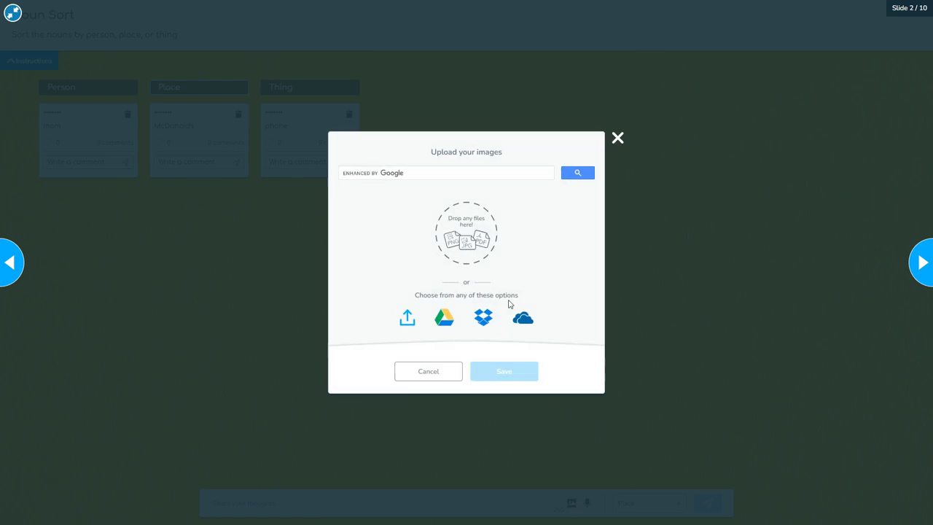
click(403, 170)
text(doctor)
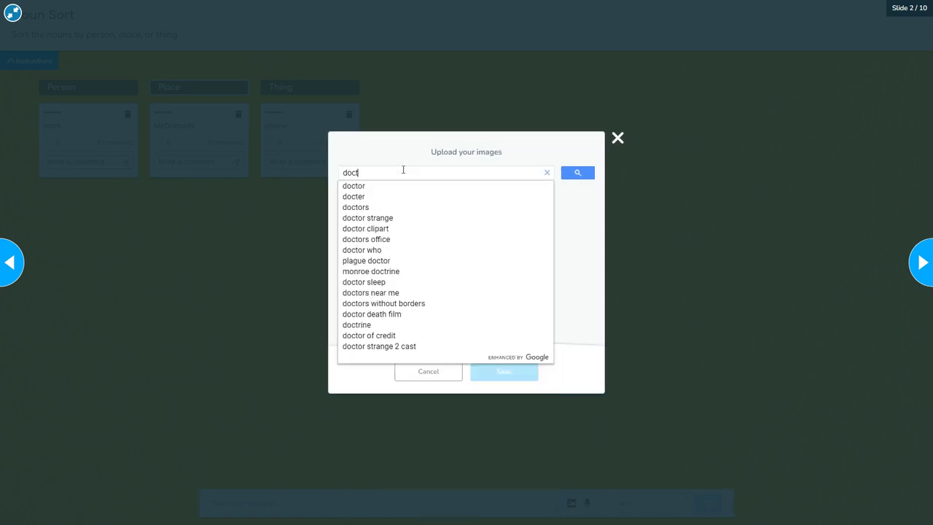
click(371, 188)
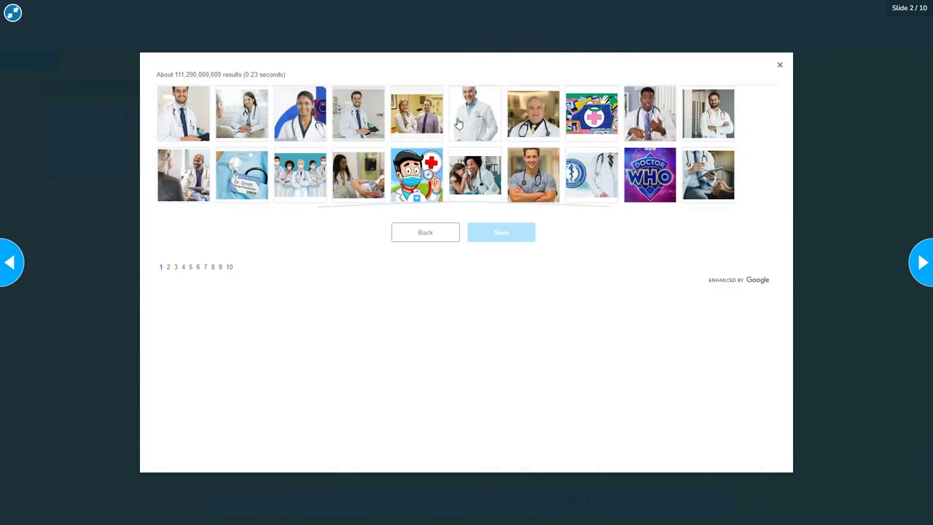
click(533, 114)
click(518, 233)
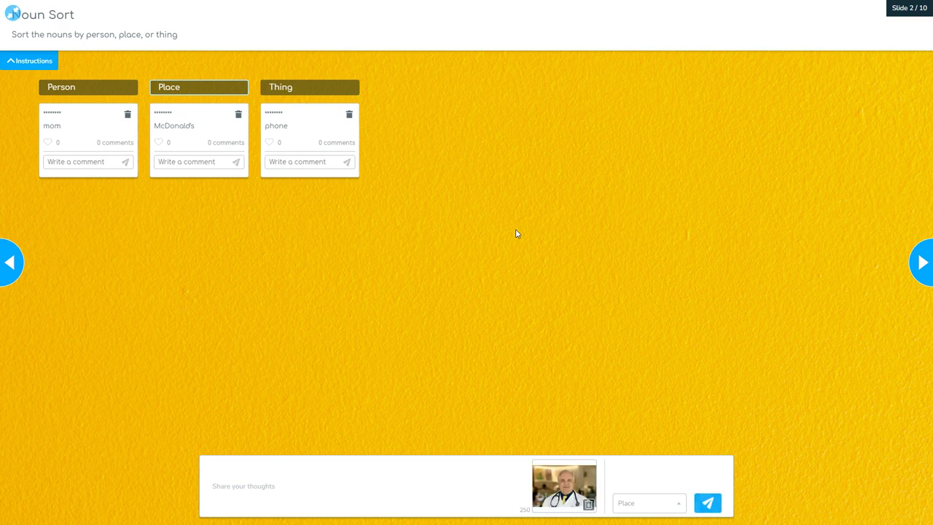
click(660, 515)
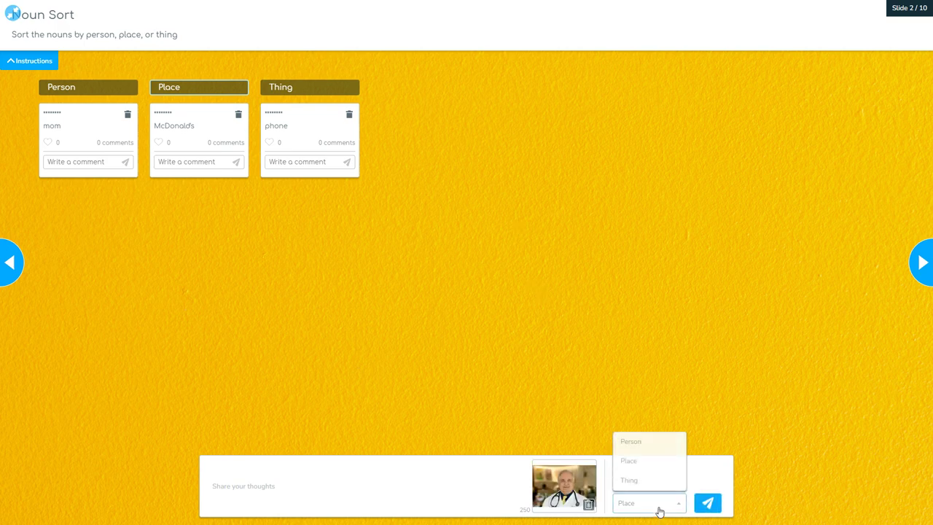
click(651, 445)
click(705, 503)
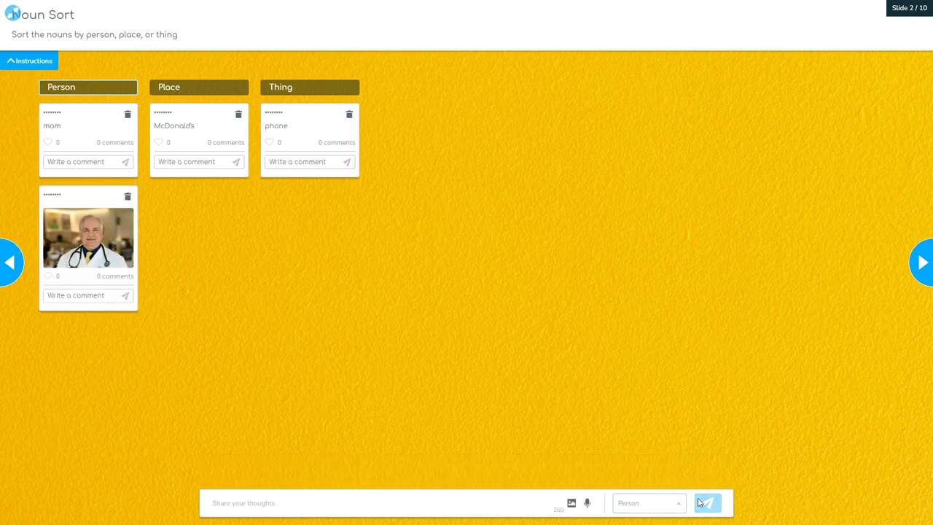
Record an audio clip of about 5 seconds and post it under the Thing column
click(588, 504)
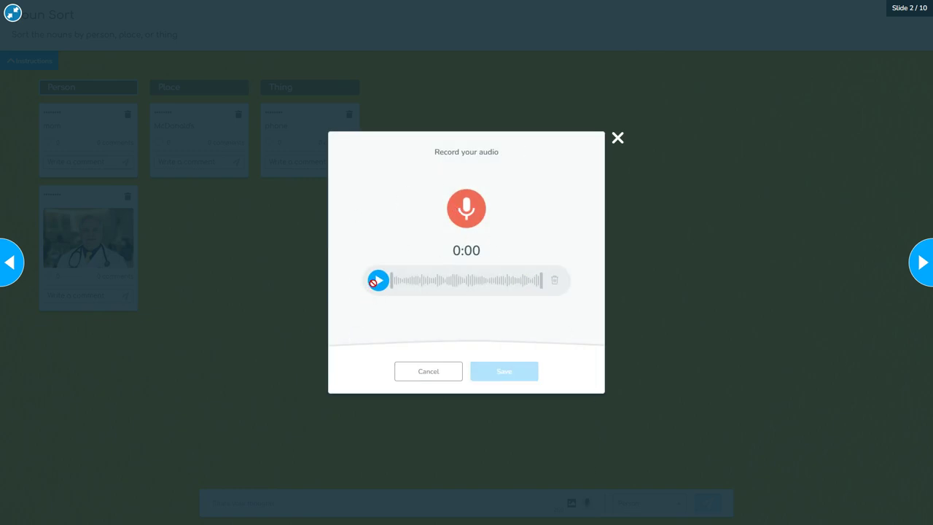
click(468, 211)
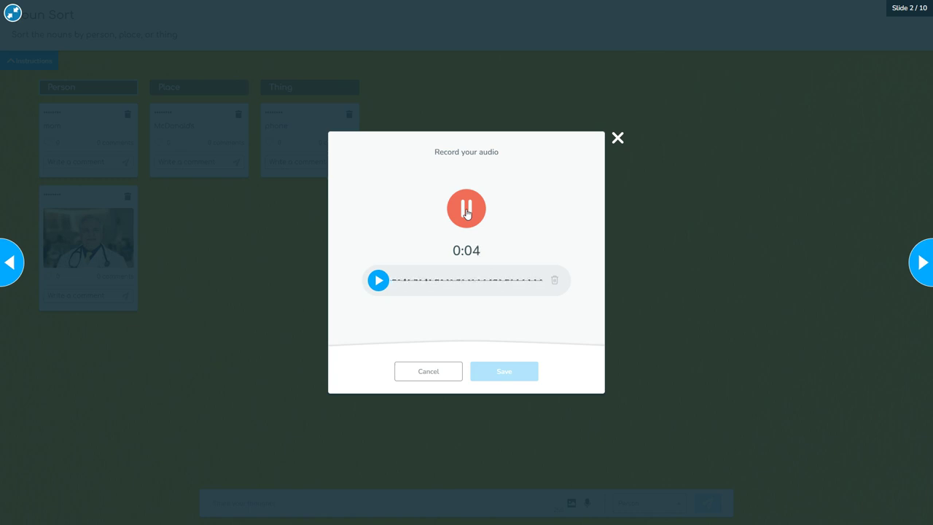
click(467, 211)
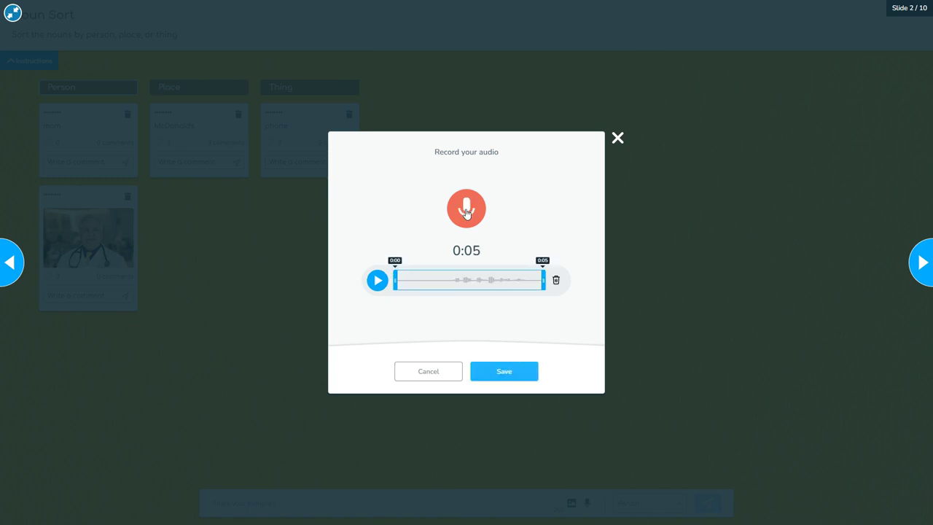
click(508, 376)
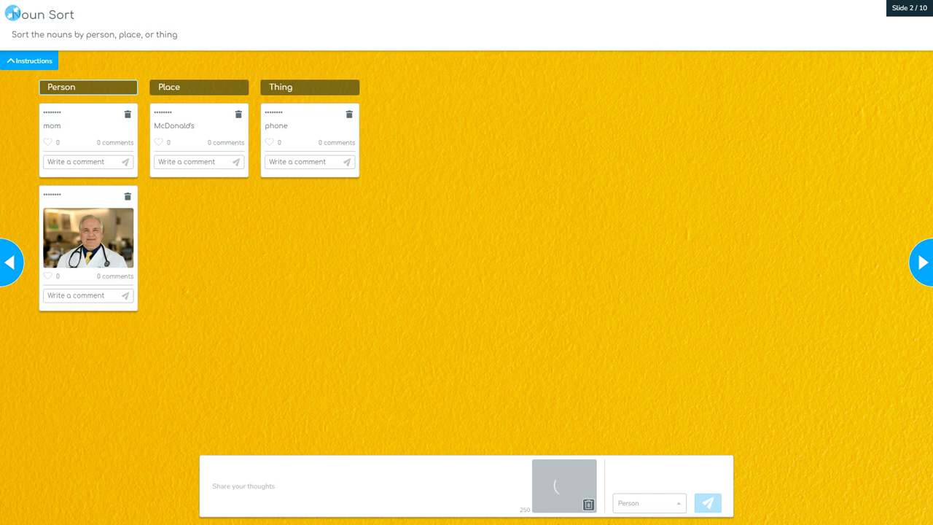
click(654, 510)
click(652, 482)
click(707, 502)
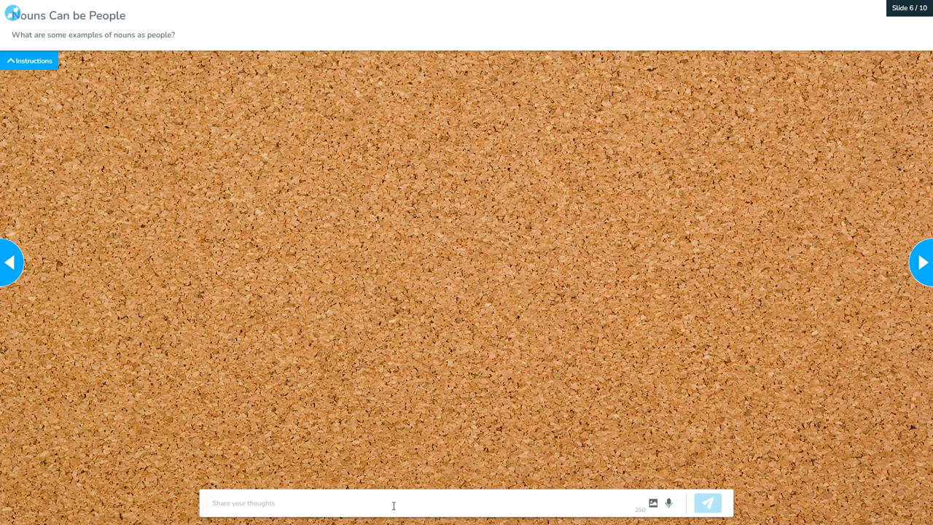
Post "Nouns as people can be a mom , dad, cousin, crossing guard, teacher" on the Nouns Can be People board
text(Nouns as people can be a mom , dad, cousin, cros)
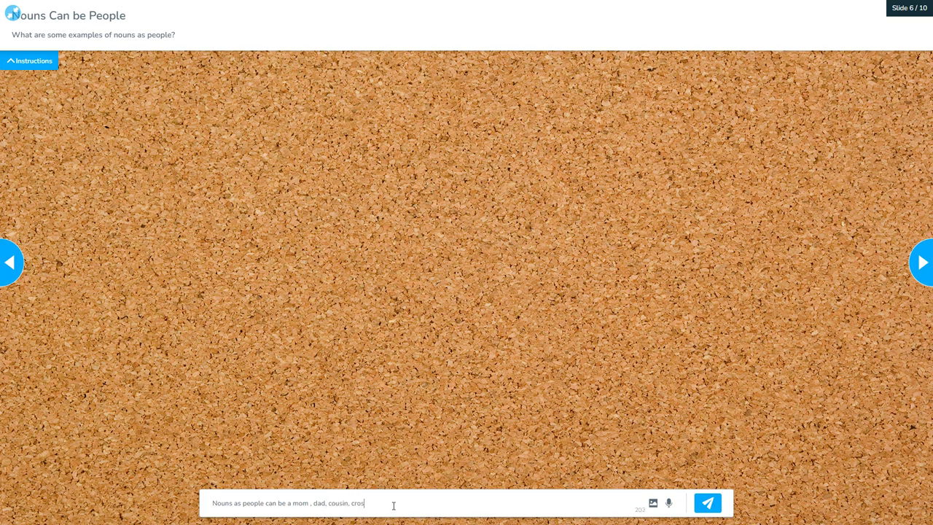
text(ing guard, teacher)
click(708, 502)
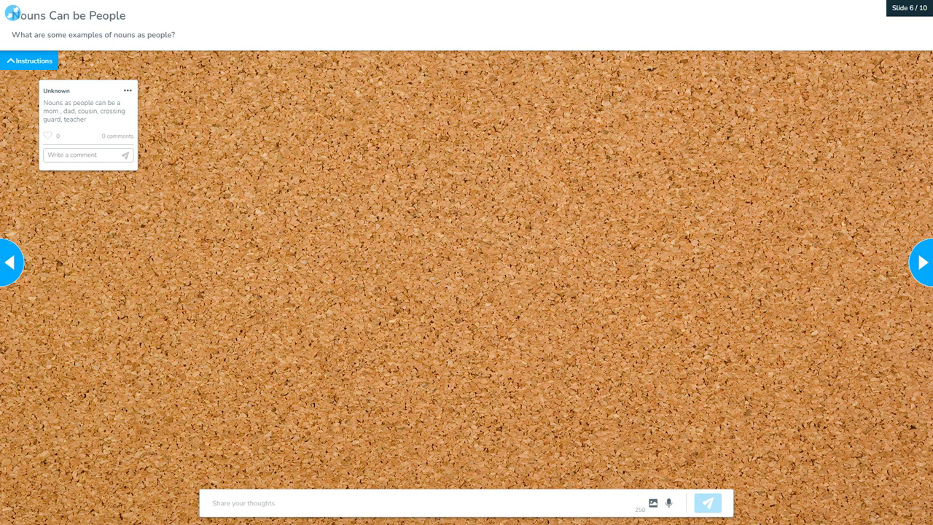
Page through the remaining lesson slides up to slide 10 and exit the full-screen preview
click(918, 269)
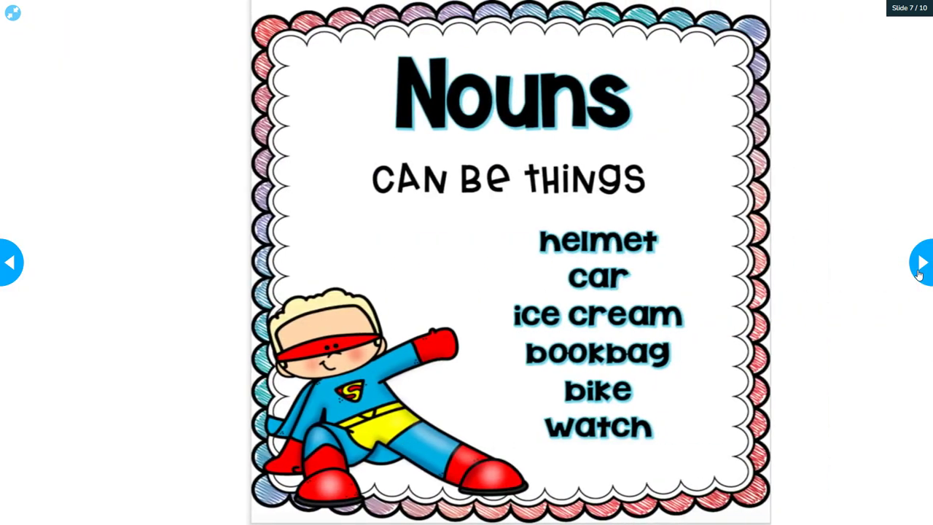
click(918, 269)
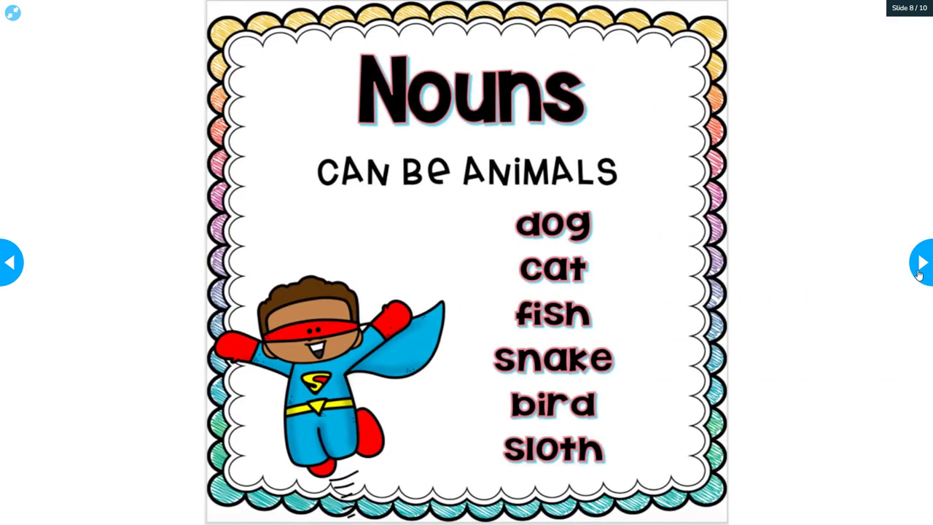
click(918, 269)
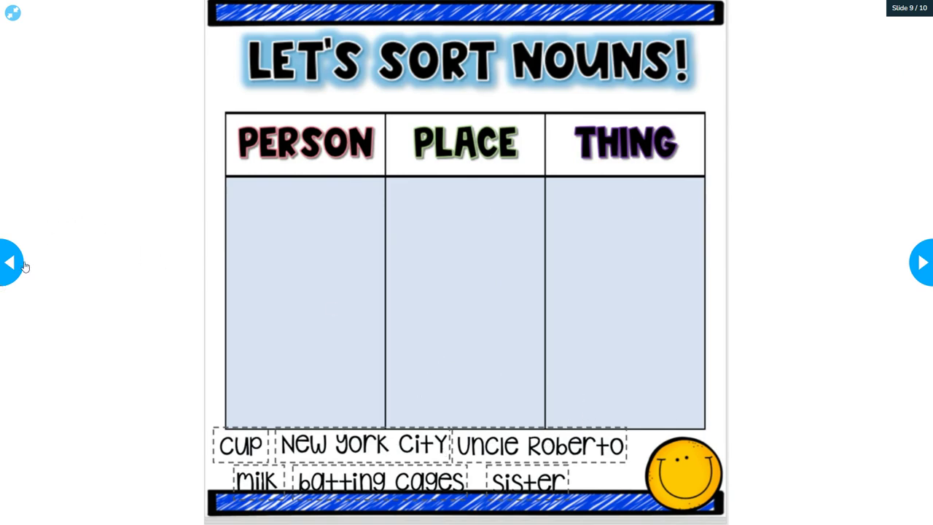
click(921, 267)
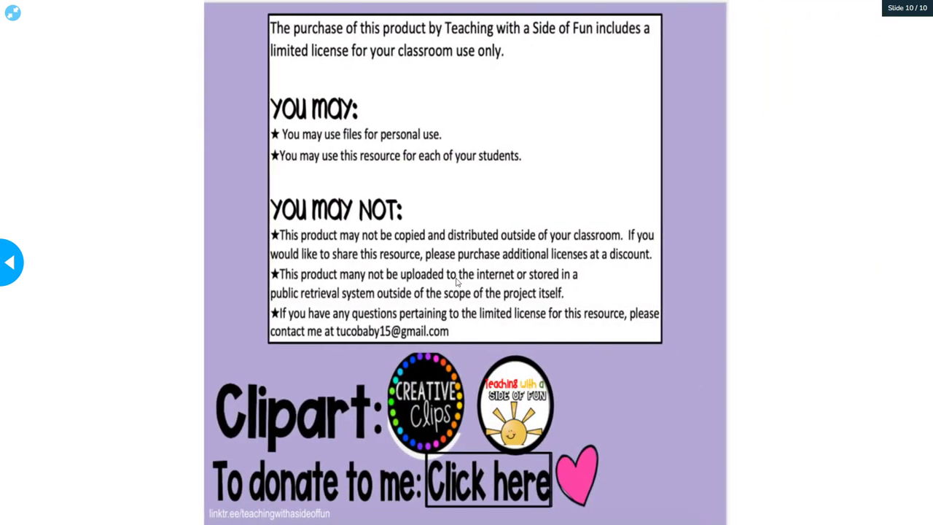
click(13, 13)
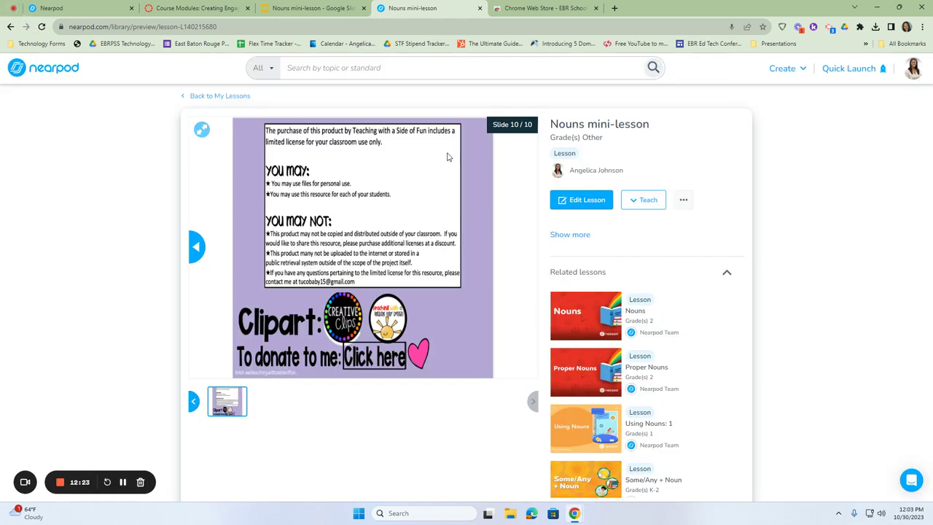
Return to the My Lessons library and show the launch options for the Nouns mini-lesson
click(28, 71)
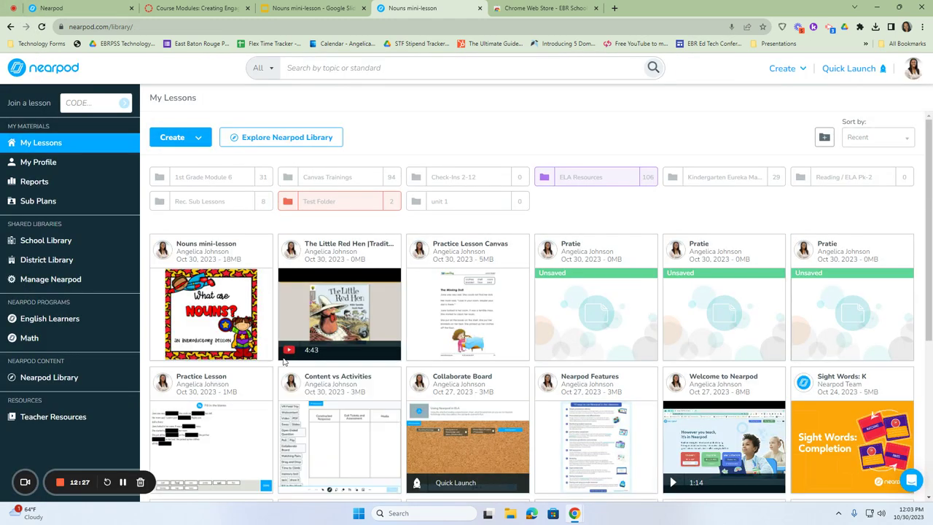
mouse_move(238, 468)
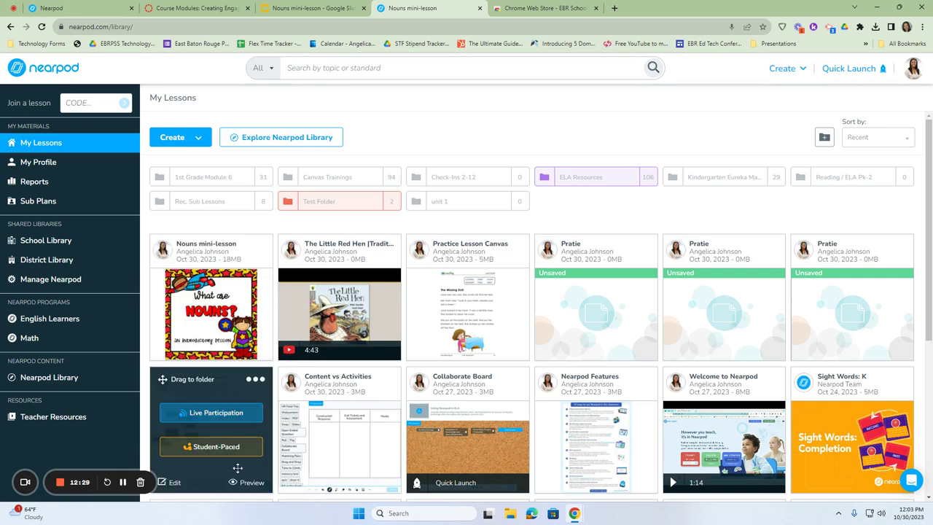
mouse_move(206, 286)
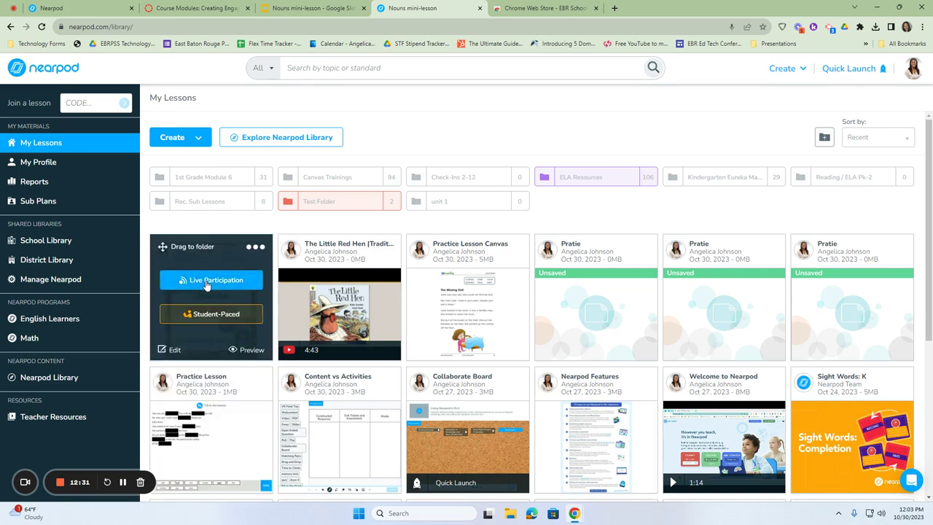